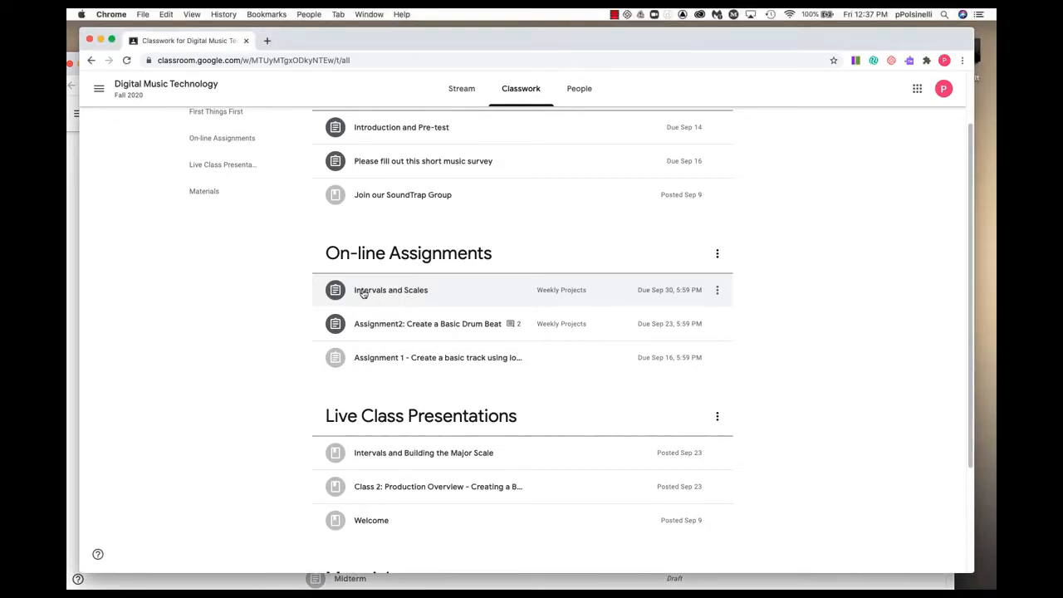
Open the Intervals and Scales assignment under On-line Assignments and launch its attached Soundtrap project.
{"action": "left_click", "coordinate": [395, 293]}
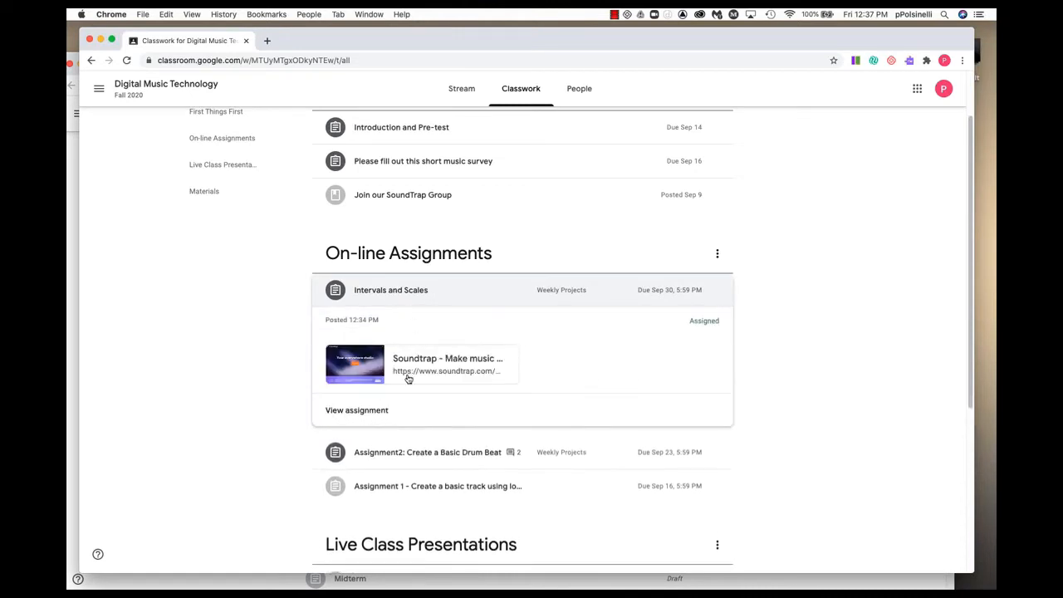
{"action": "left_click", "coordinate": [355, 411]}
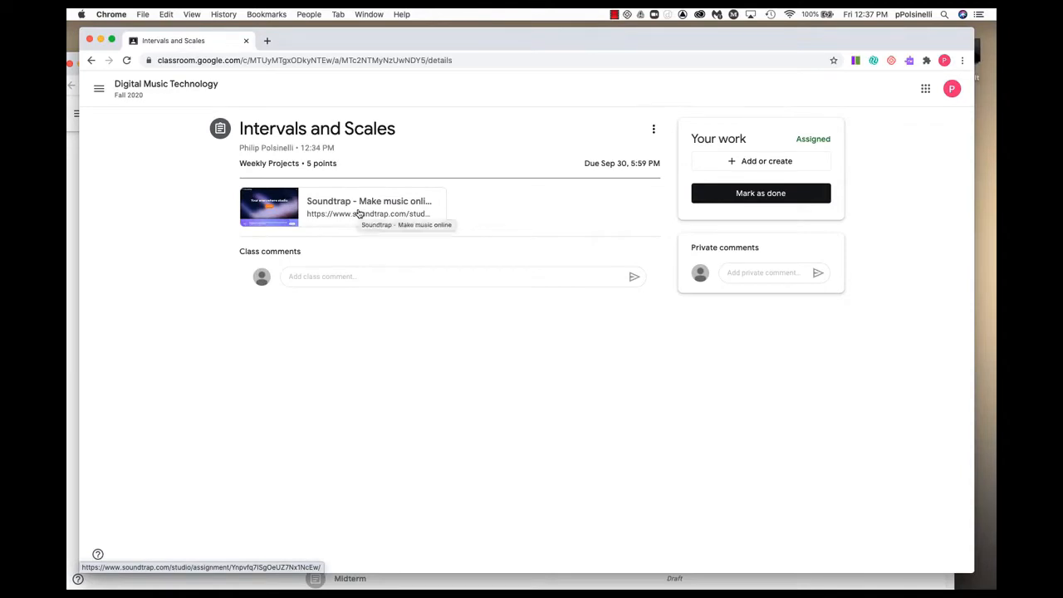
{"action": "left_click", "coordinate": [359, 214]}
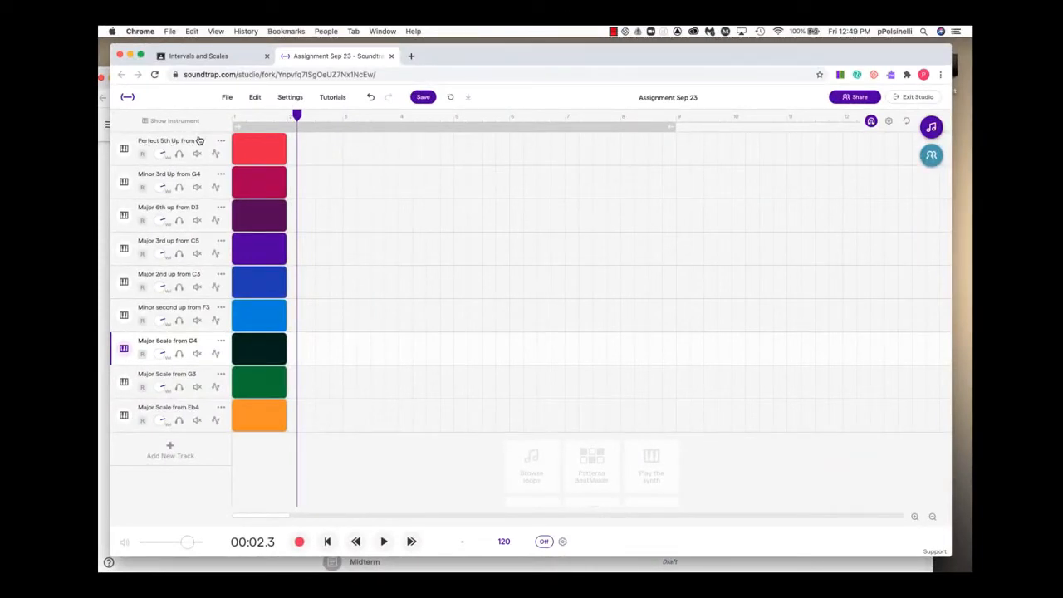
Open the region of the Perfect 5th Up from C3 track in the piano roll.
{"action": "left_click", "coordinate": [267, 148]}
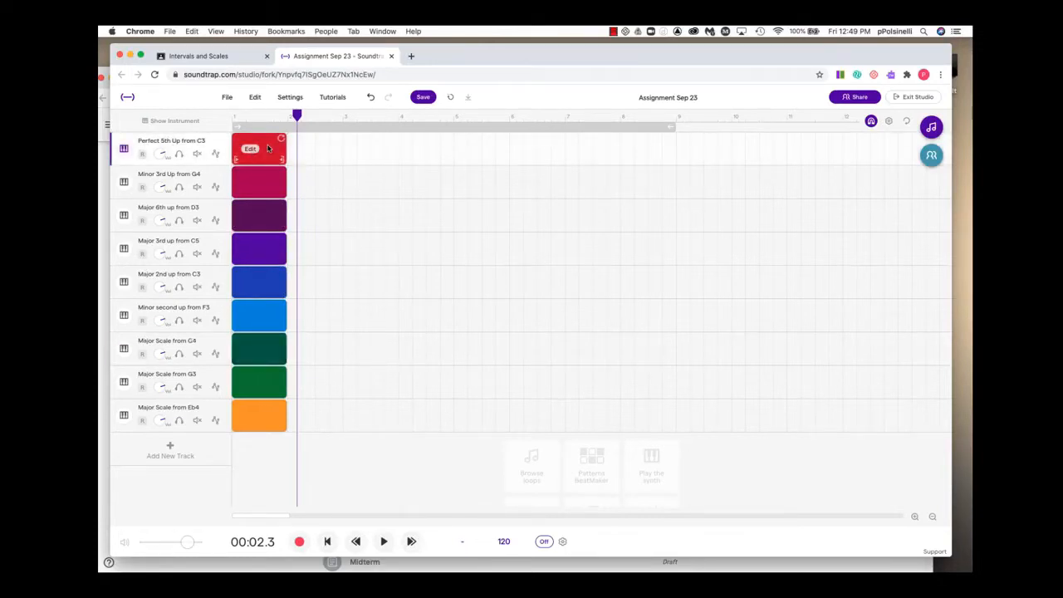
{"action": "double_click", "coordinate": [267, 148]}
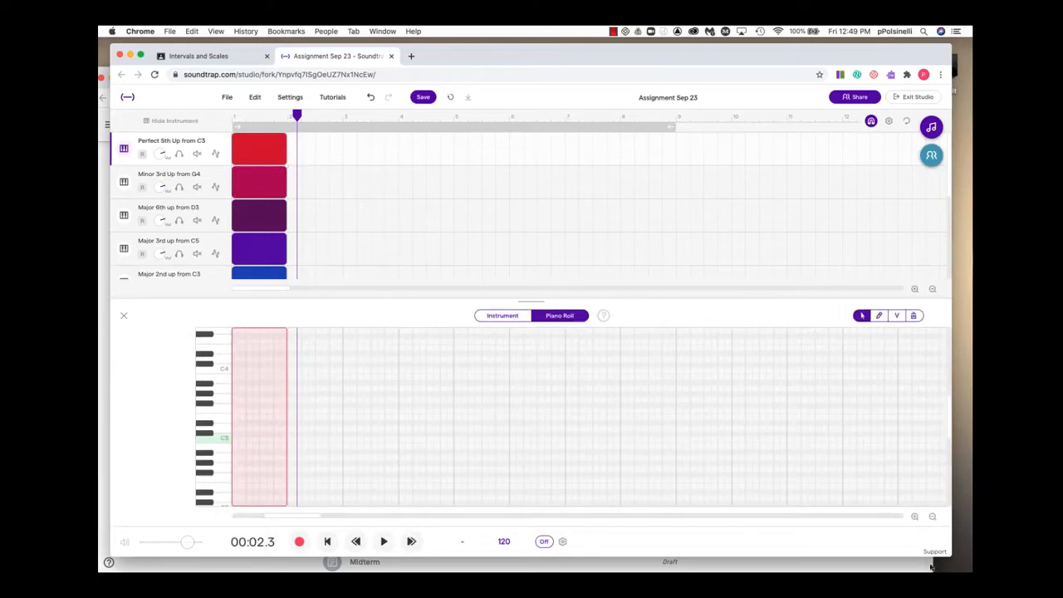
{"action": "left_click", "coordinate": [915, 516]}
{"action": "left_click", "coordinate": [915, 517]}
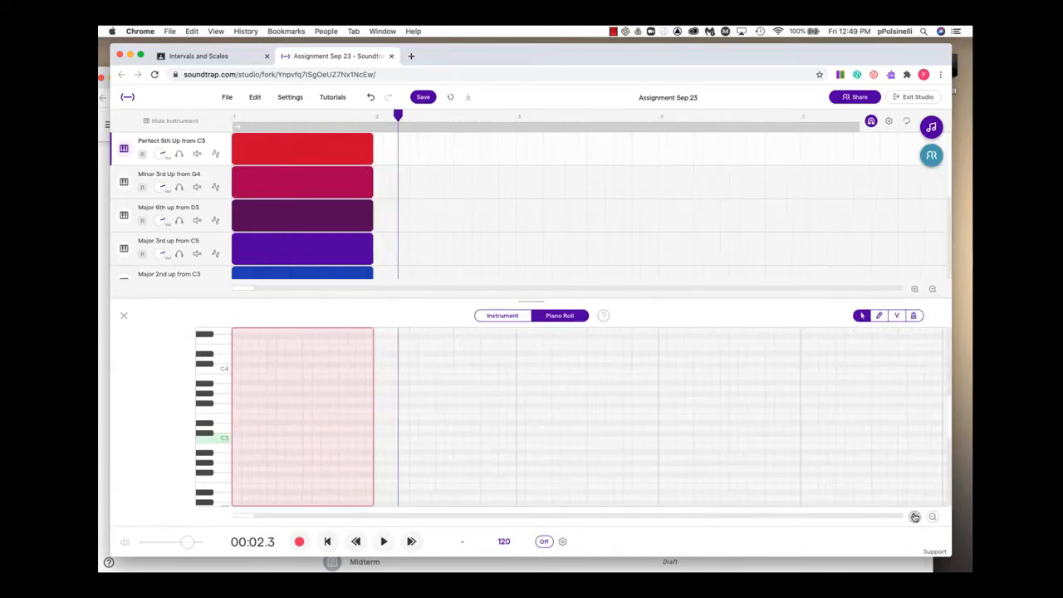
{"action": "left_click", "coordinate": [915, 517]}
{"action": "left_click", "coordinate": [915, 517]}
{"action": "left_click", "coordinate": [915, 517]}
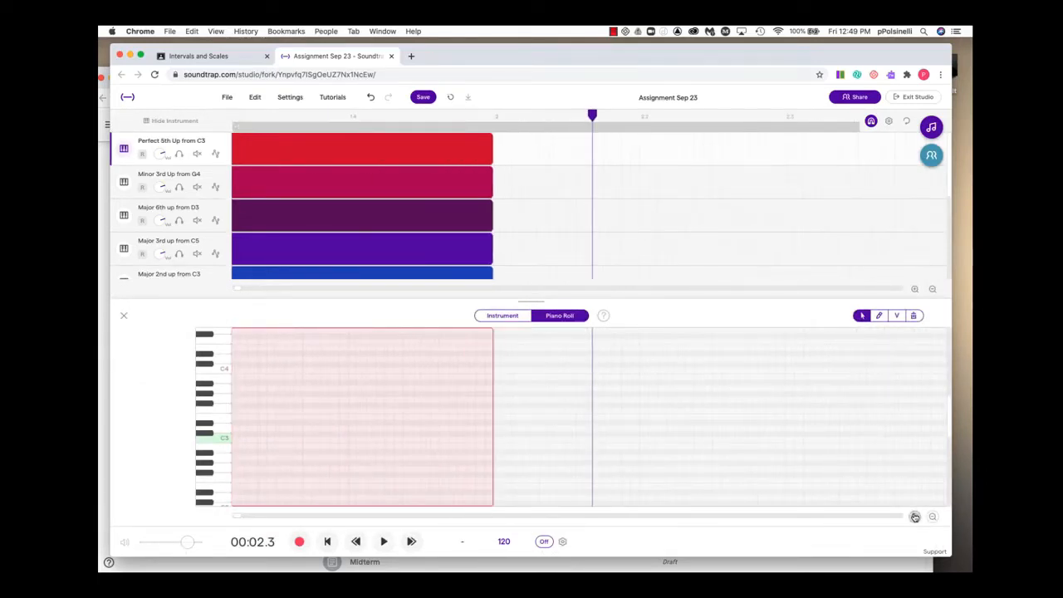
{"action": "left_click_drag", "start_coordinate": [240, 516], "coordinate": [228, 519]}
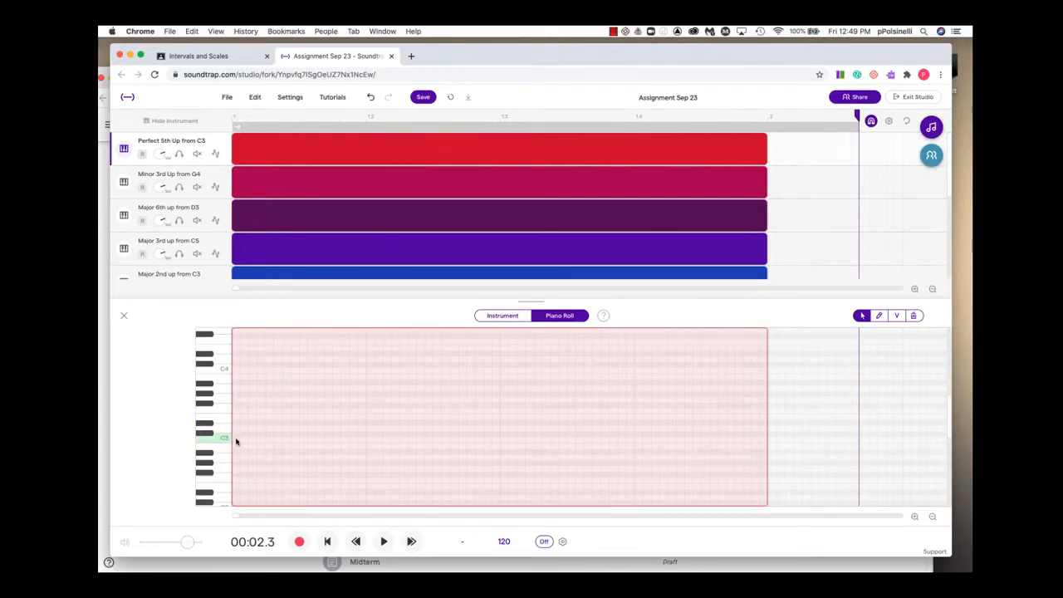
Draw a C3 note at the start of bar 1 and a G3 note directly after it with the pencil tool.
{"action": "left_click", "coordinate": [879, 315]}
{"action": "left_click", "coordinate": [236, 438]}
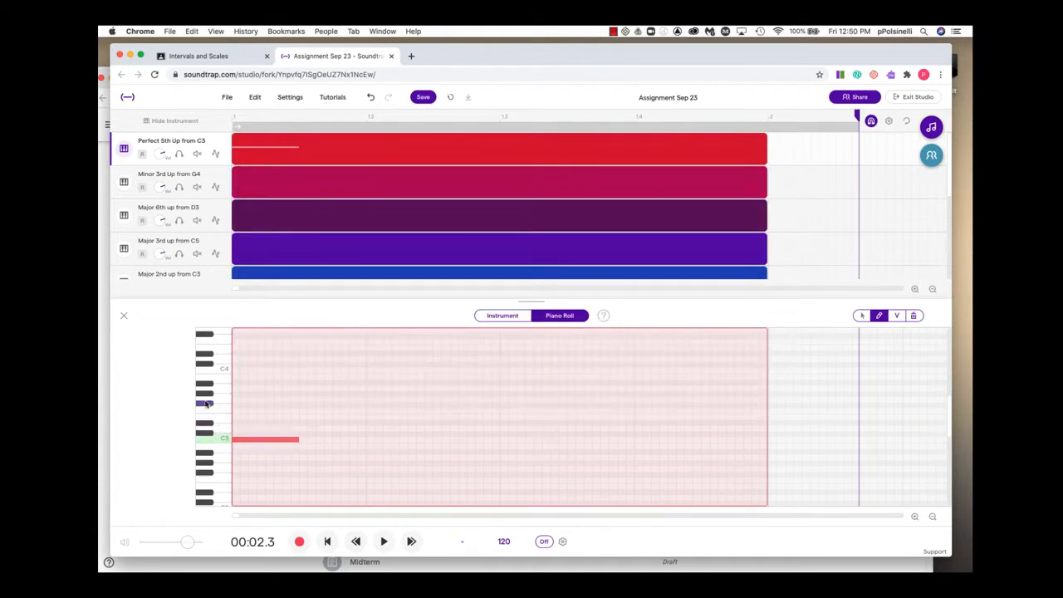
{"action": "left_click", "coordinate": [222, 402]}
{"action": "left_click", "coordinate": [221, 443]}
{"action": "left_click", "coordinate": [219, 401]}
{"action": "left_click", "coordinate": [301, 400]}
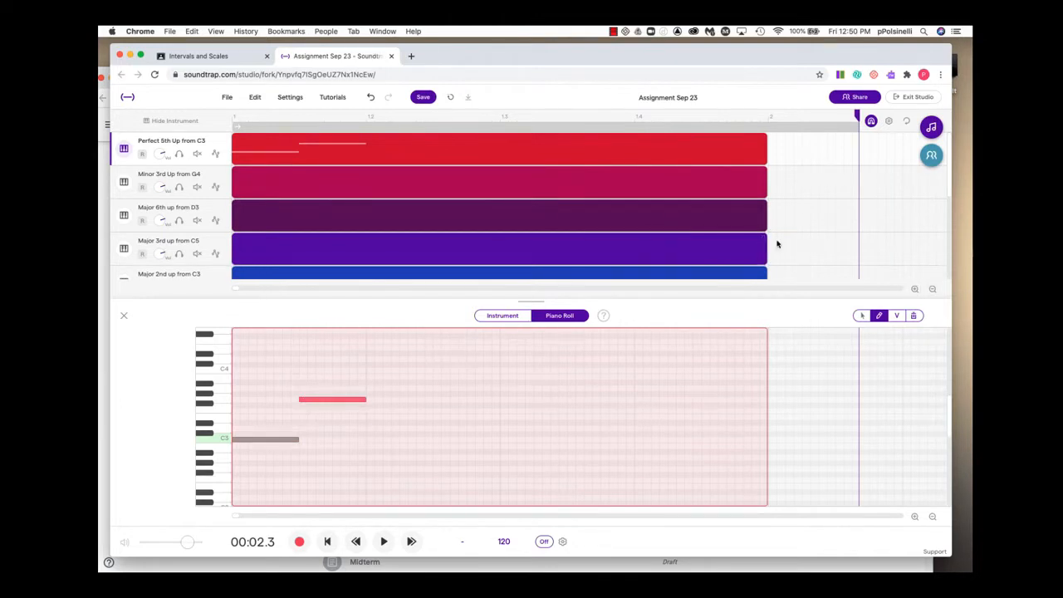
Bring the region of the Major Scale from C4 track into the piano roll.
{"action": "scroll", "coordinate": [785, 226], "scroll_direction": "down", "scroll_amount": 3}
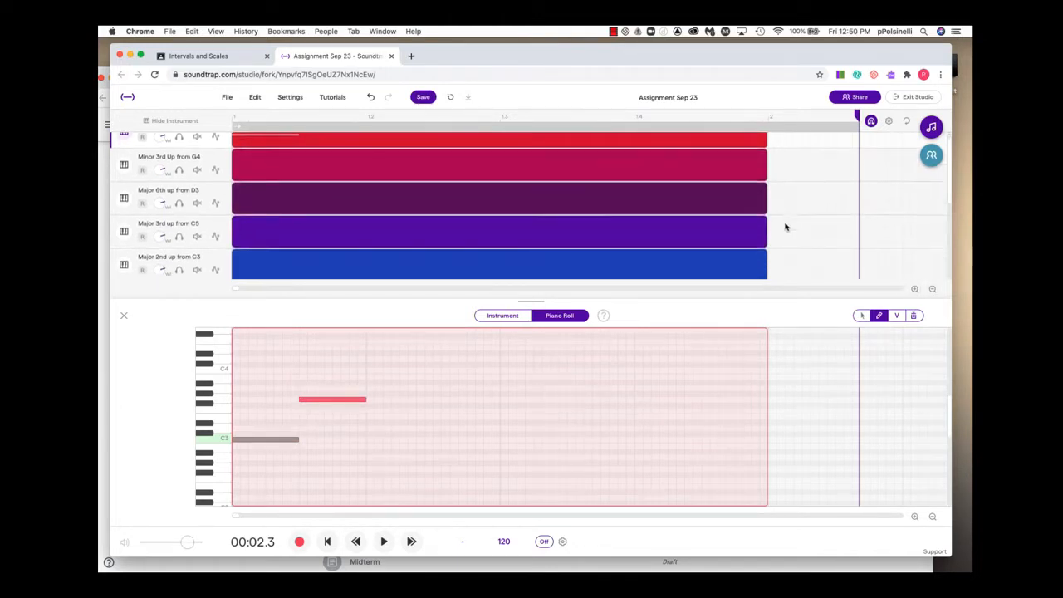
{"action": "scroll", "coordinate": [785, 226], "scroll_direction": "down", "scroll_amount": 2}
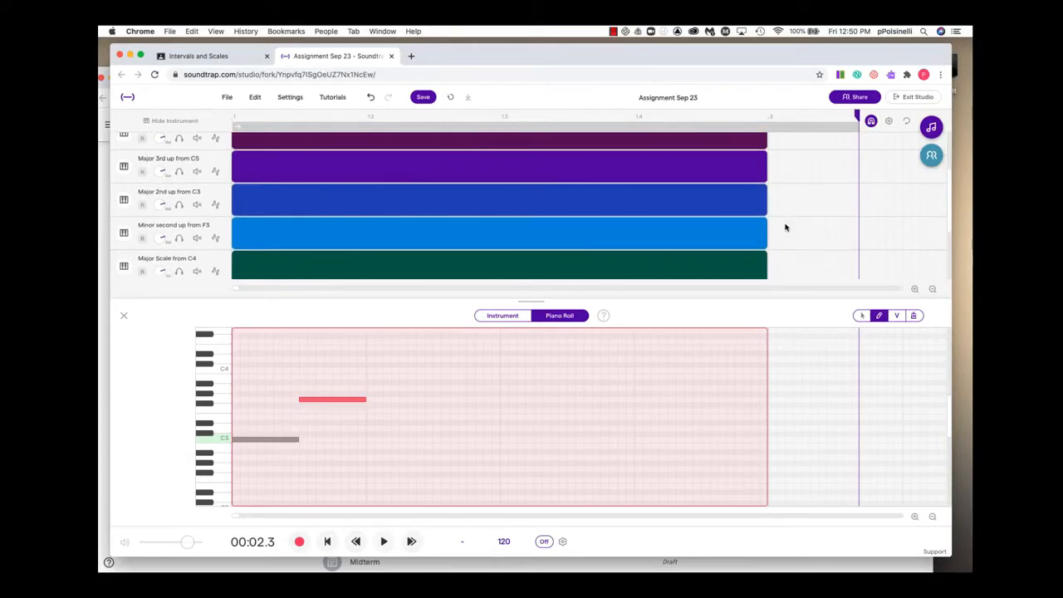
{"action": "scroll", "coordinate": [783, 227], "scroll_direction": "up", "scroll_amount": 1}
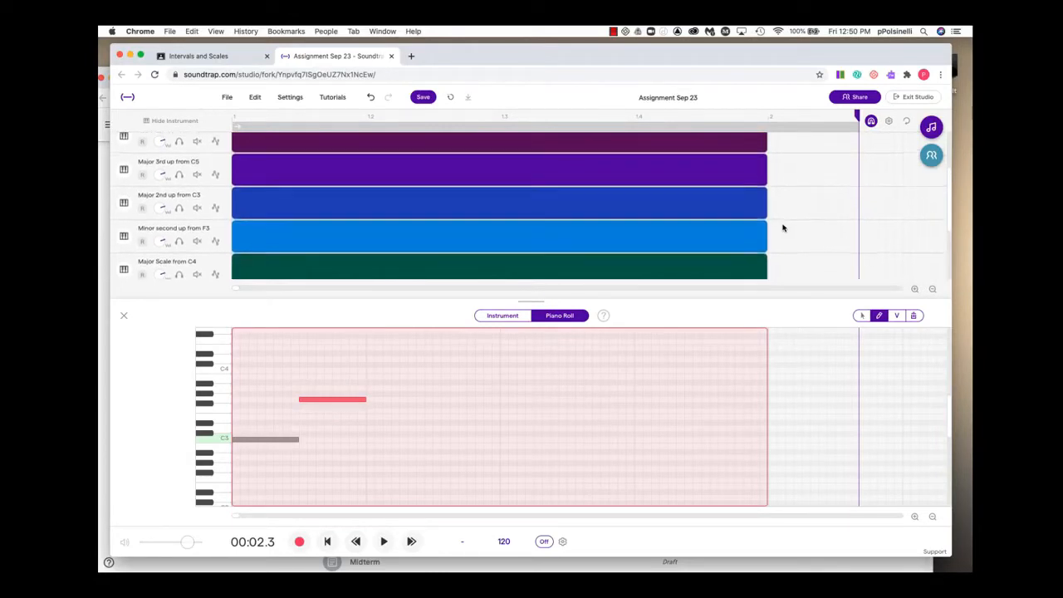
{"action": "scroll", "coordinate": [783, 228], "scroll_direction": "down", "scroll_amount": 2}
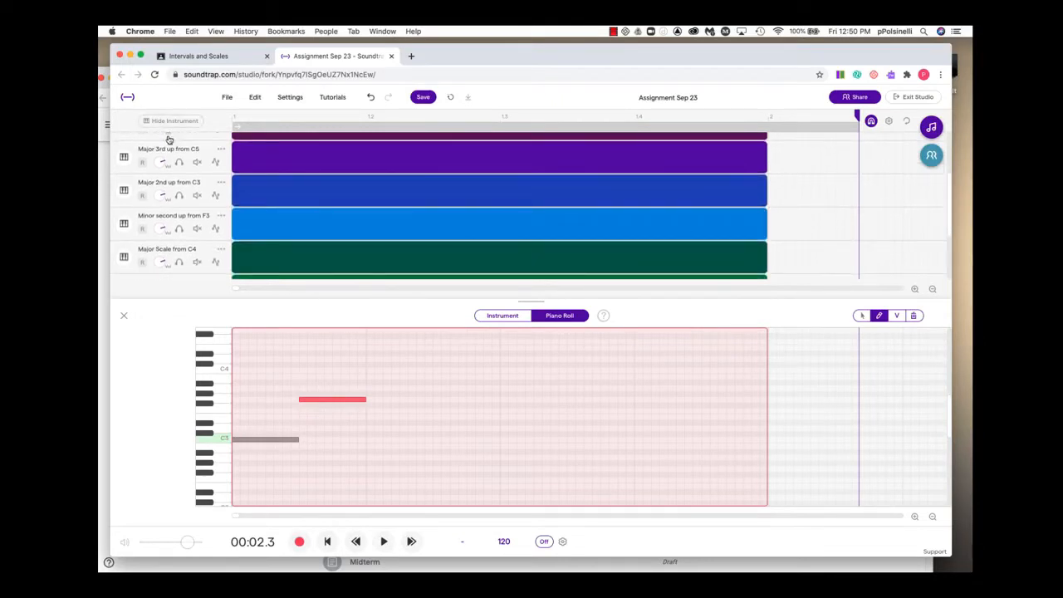
{"action": "scroll", "coordinate": [210, 217], "scroll_direction": "down", "scroll_amount": 5}
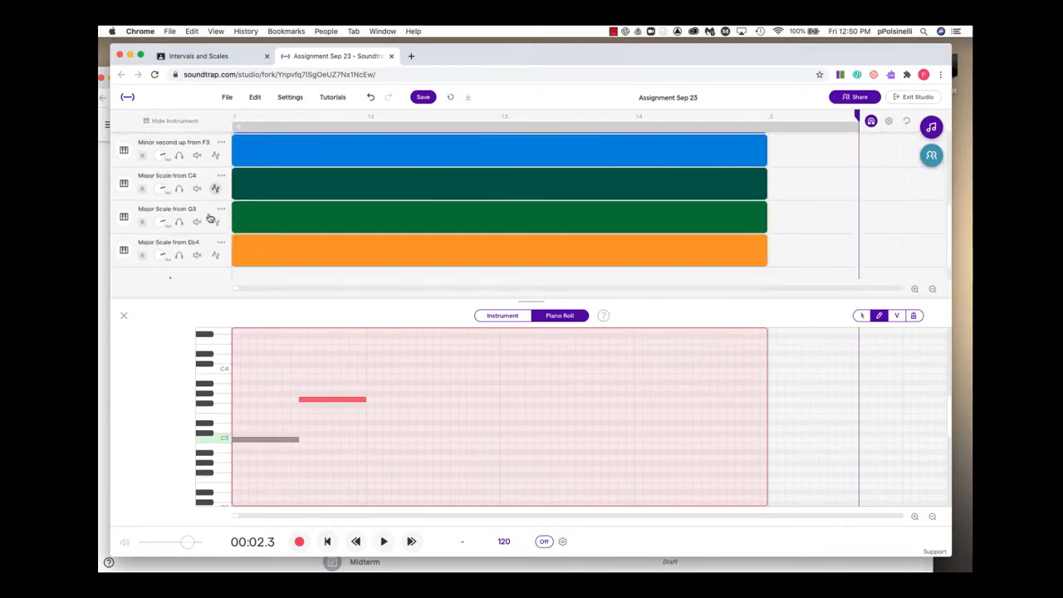
{"action": "left_click", "coordinate": [168, 182]}
{"action": "left_click", "coordinate": [308, 186]}
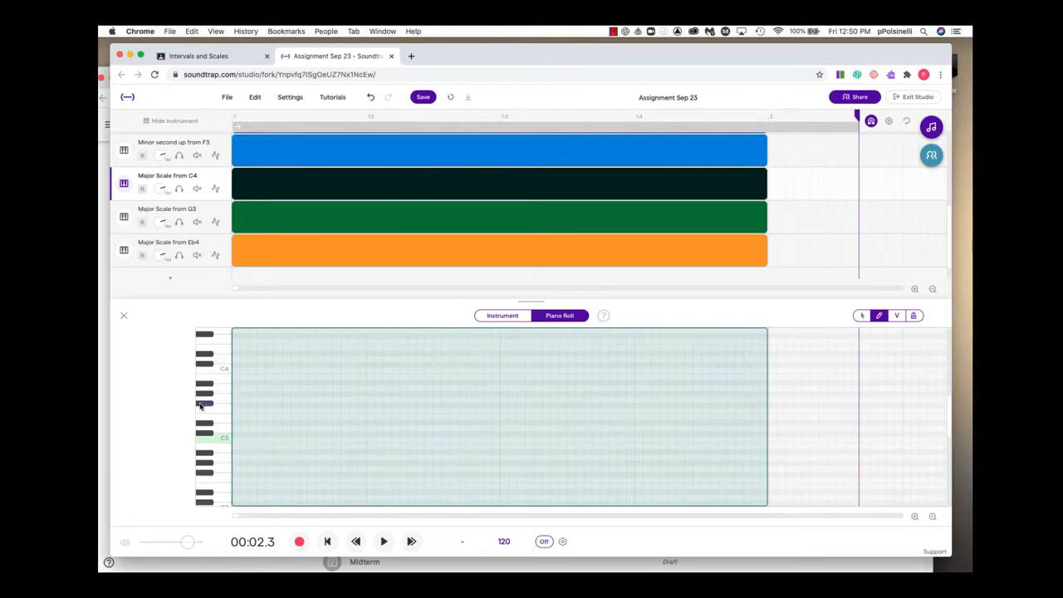
Draw the first two scale notes, C4 at the start of bar 1 and D4 directly after it.
{"action": "left_click", "coordinate": [216, 384]}
{"action": "scroll", "coordinate": [213, 393], "scroll_direction": "down", "scroll_amount": 1}
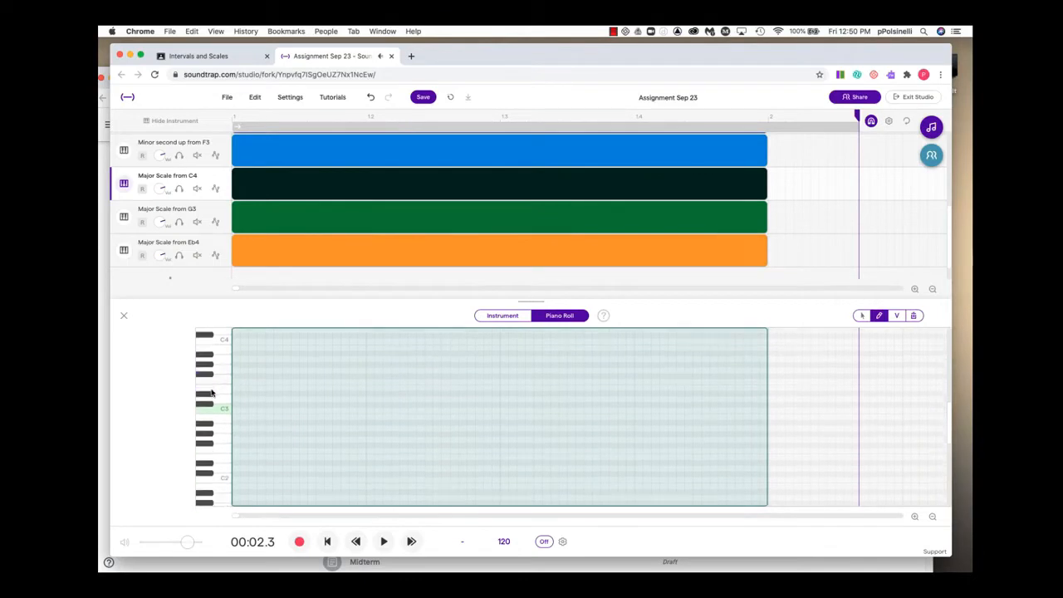
{"action": "scroll", "coordinate": [213, 393], "scroll_direction": "up", "scroll_amount": 1}
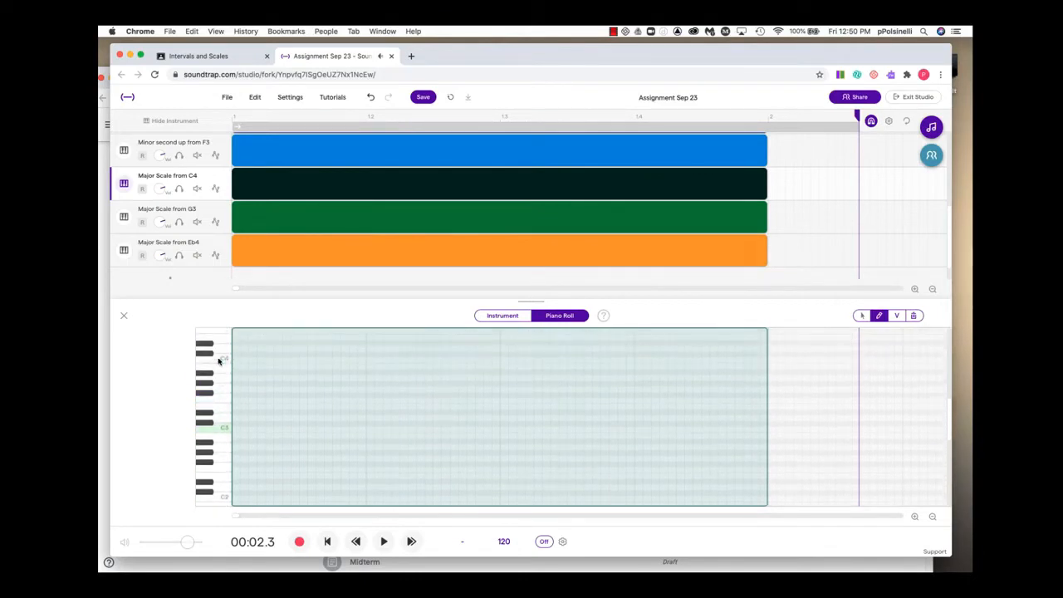
{"action": "scroll", "coordinate": [199, 422], "scroll_direction": "up", "scroll_amount": 3}
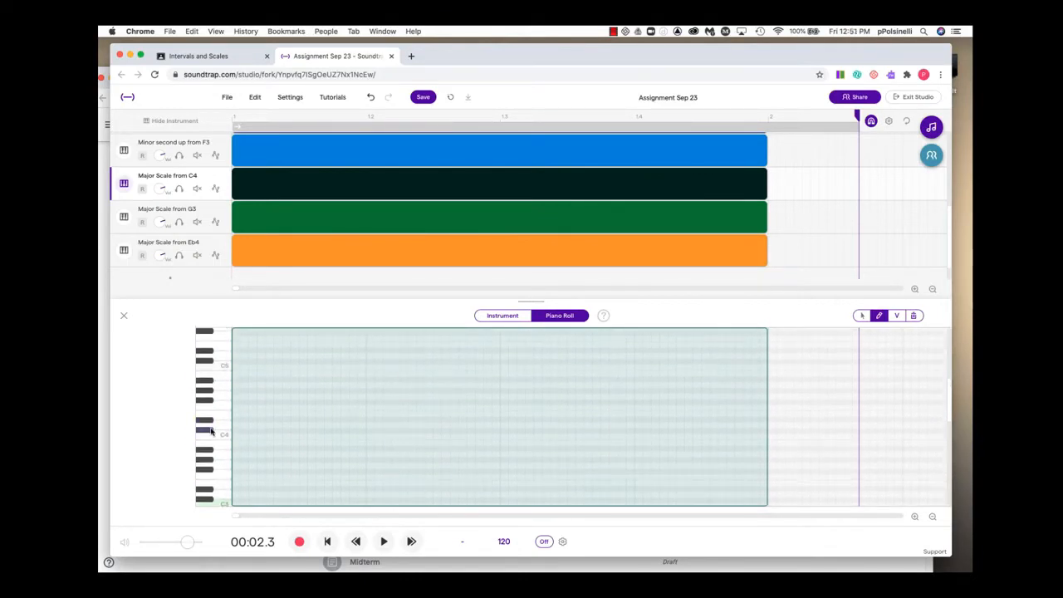
{"action": "scroll", "coordinate": [208, 440], "scroll_direction": "down", "scroll_amount": 2}
{"action": "scroll", "coordinate": [213, 453], "scroll_direction": "up", "scroll_amount": 2}
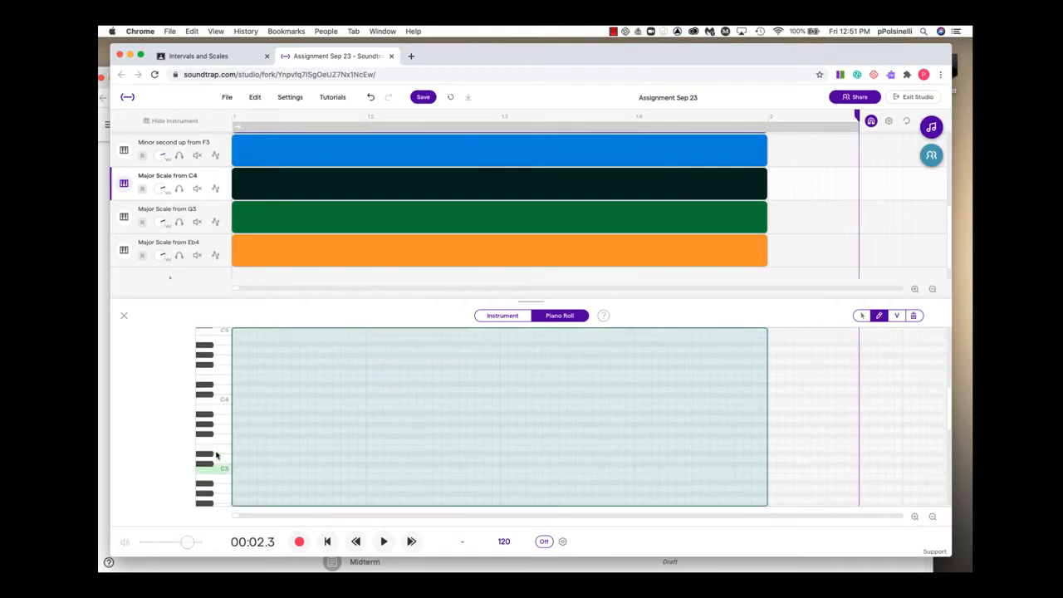
{"action": "scroll", "coordinate": [216, 455], "scroll_direction": "up", "scroll_amount": 1}
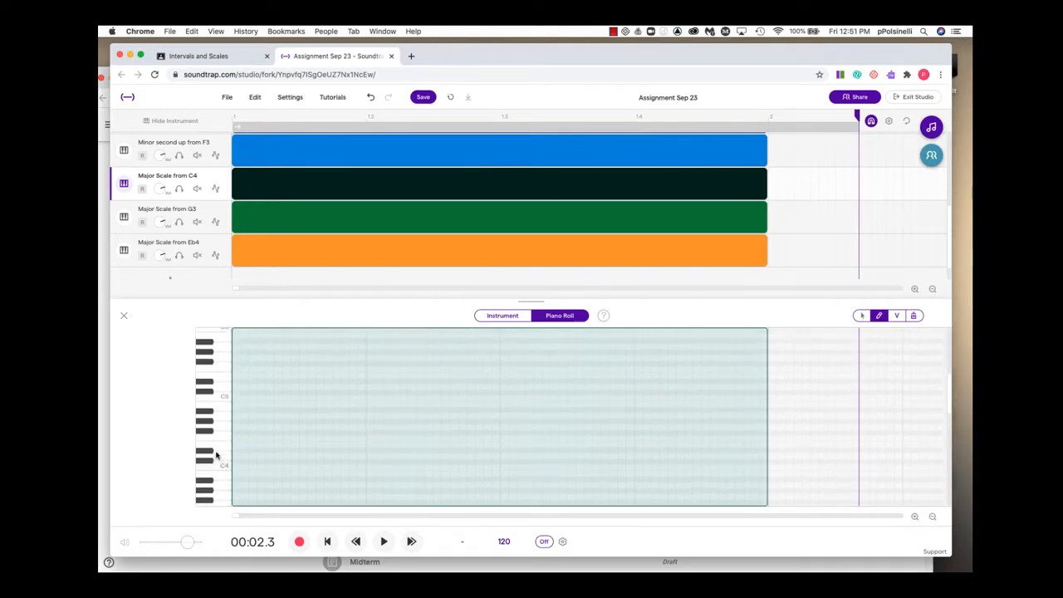
{"action": "left_click", "coordinate": [237, 466]}
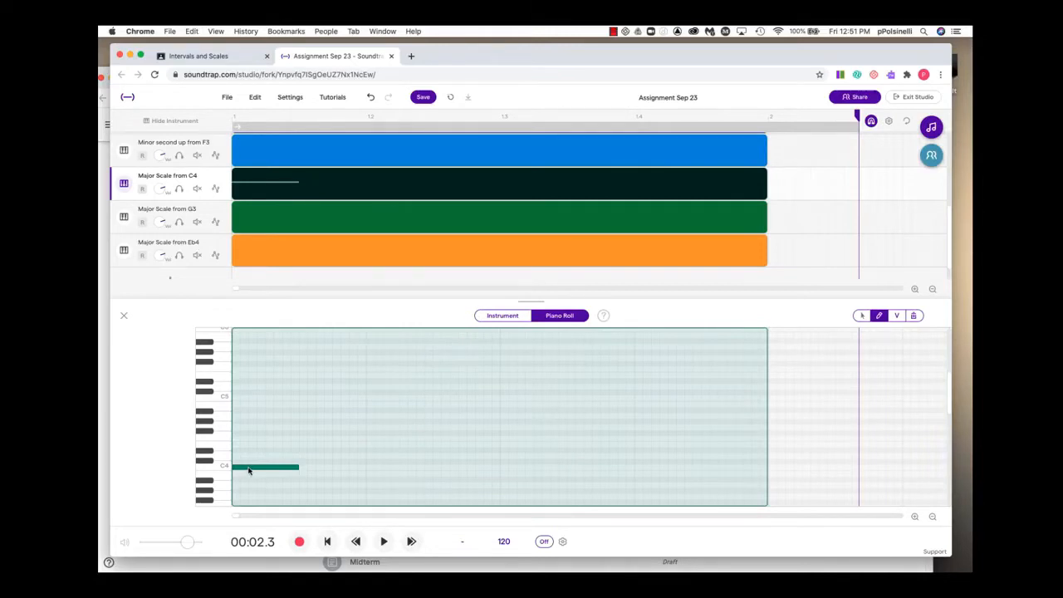
{"action": "left_click", "coordinate": [206, 461]}
{"action": "left_click", "coordinate": [301, 455]}
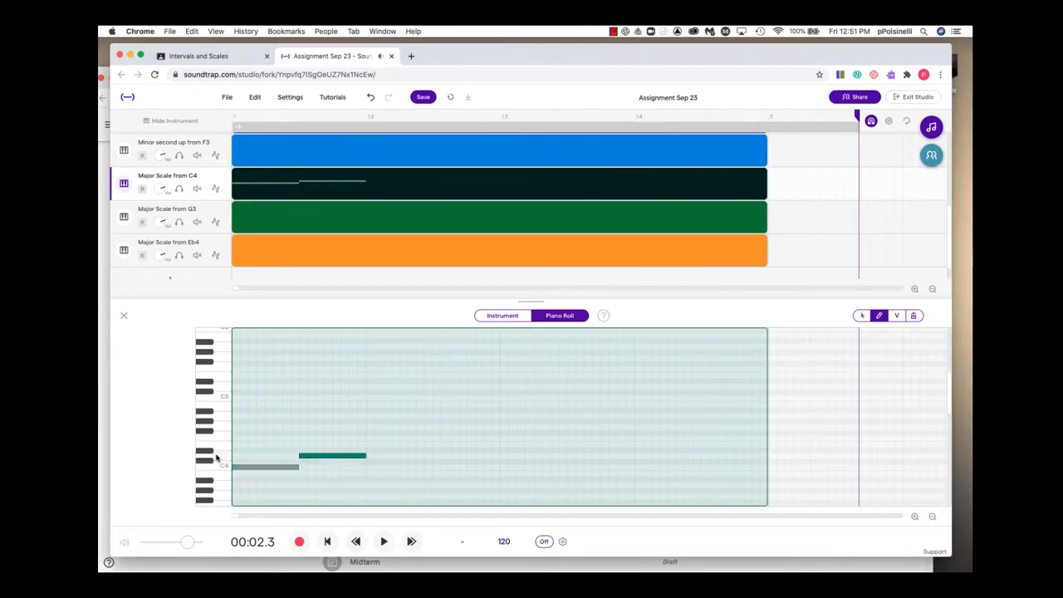
{"action": "left_click", "coordinate": [323, 457]}
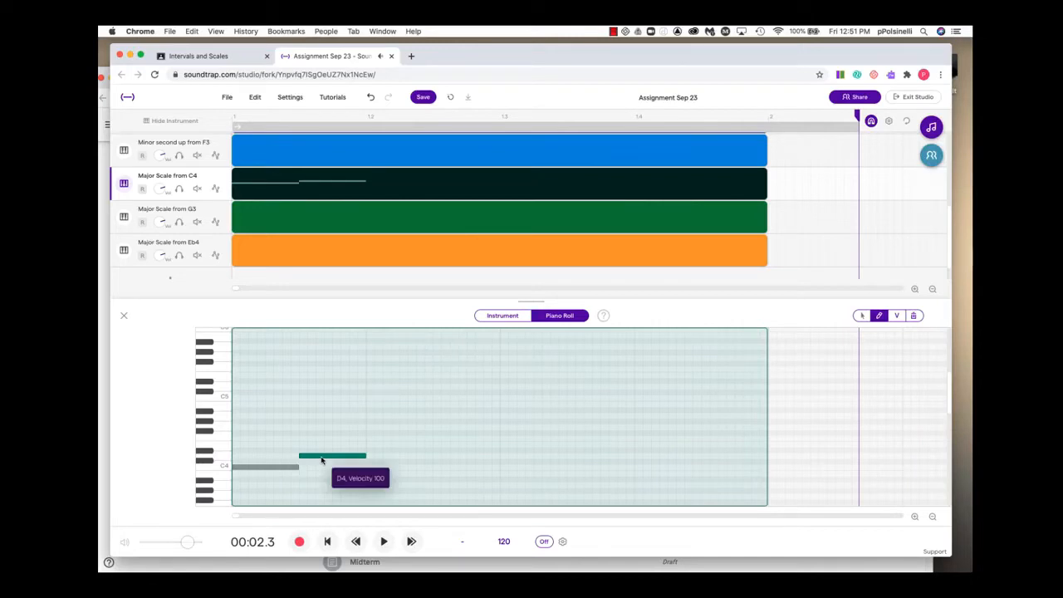
{"action": "left_click", "coordinate": [323, 458]}
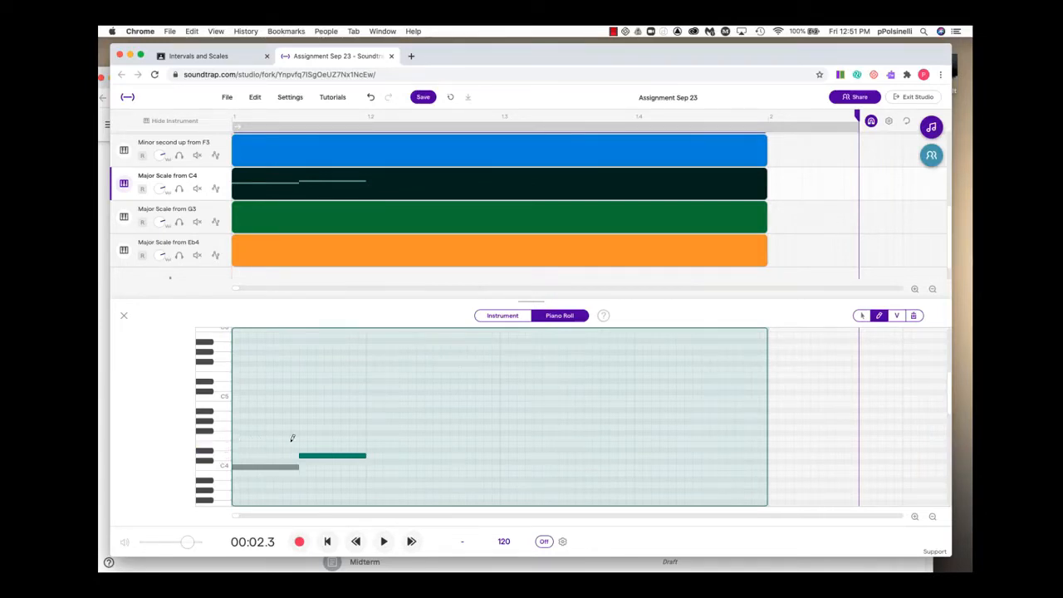
Continue the major scale with consecutive E4, F4 and G4 notes after the D4.
{"action": "left_click", "coordinate": [372, 443]}
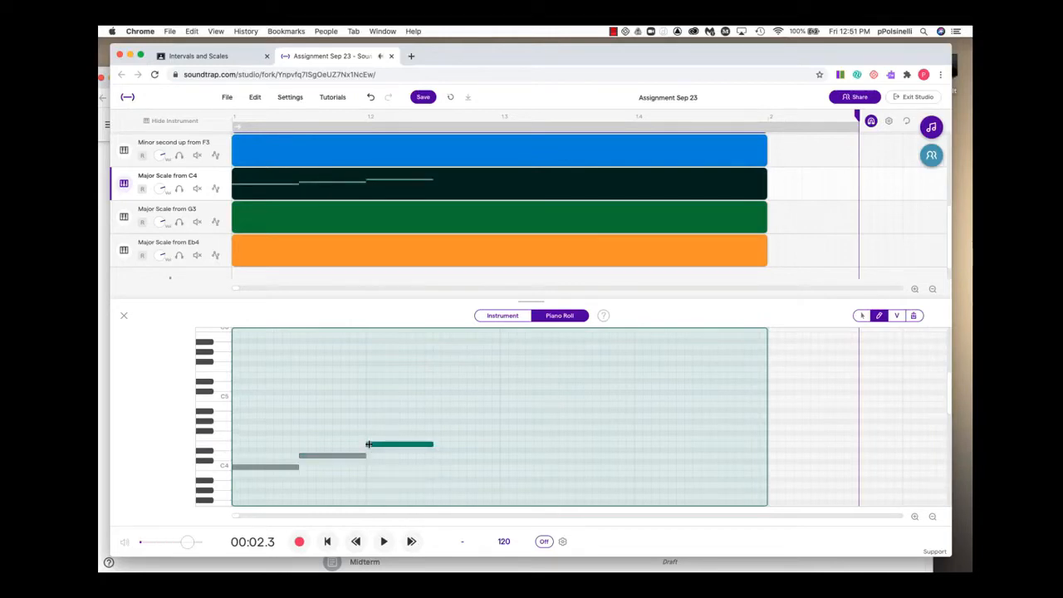
{"action": "left_click", "coordinate": [223, 438]}
{"action": "left_click", "coordinate": [436, 438]}
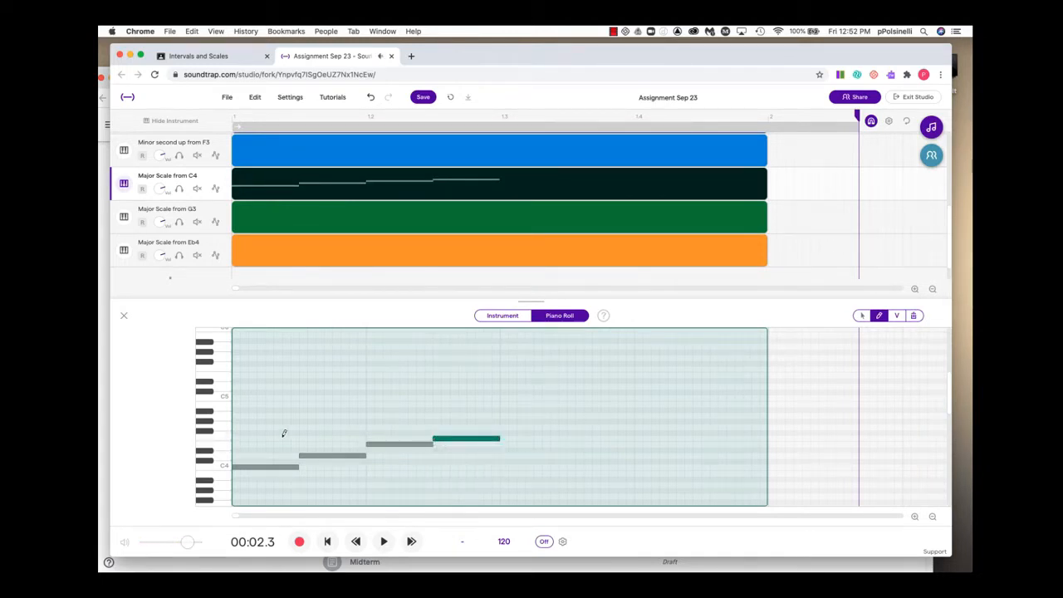
{"action": "left_click", "coordinate": [224, 432]}
{"action": "left_click", "coordinate": [505, 427]}
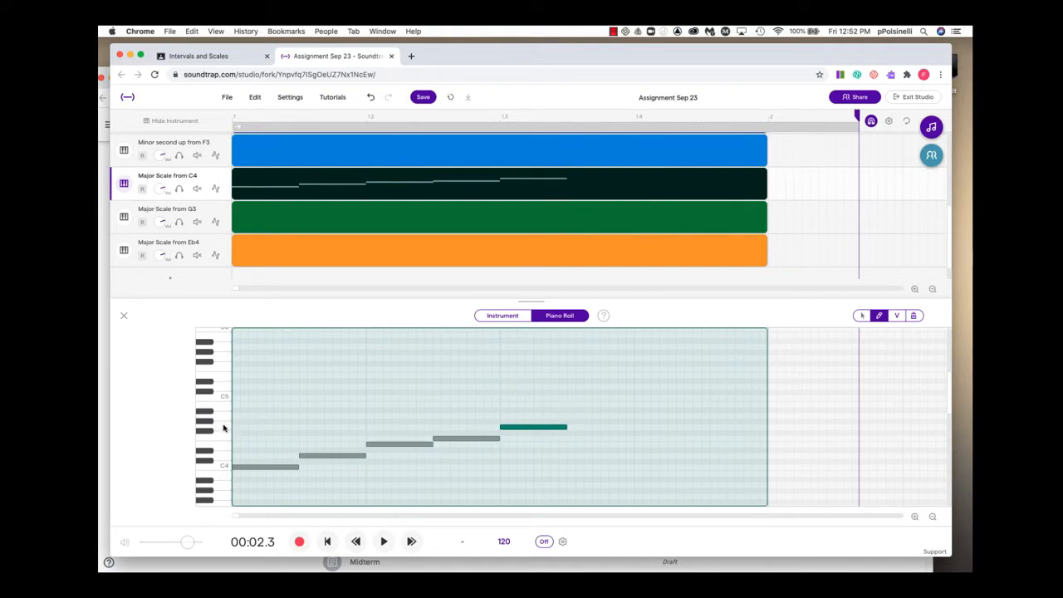
Complete the major scale with consecutive A4, B4 and C5 notes, filling the region to the end of bar 1.
{"action": "left_click", "coordinate": [573, 414]}
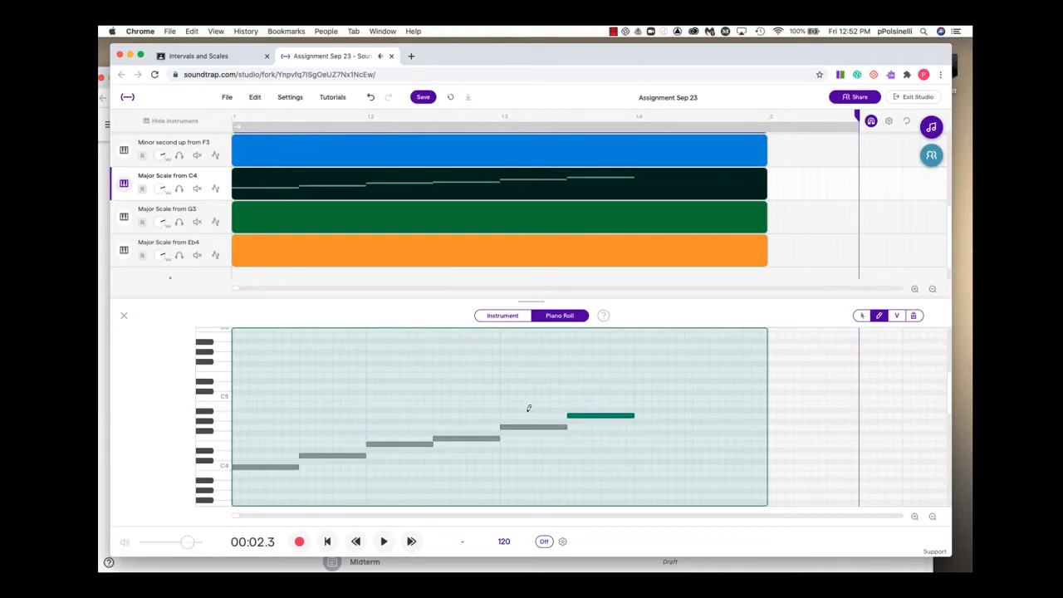
{"action": "left_click", "coordinate": [641, 404]}
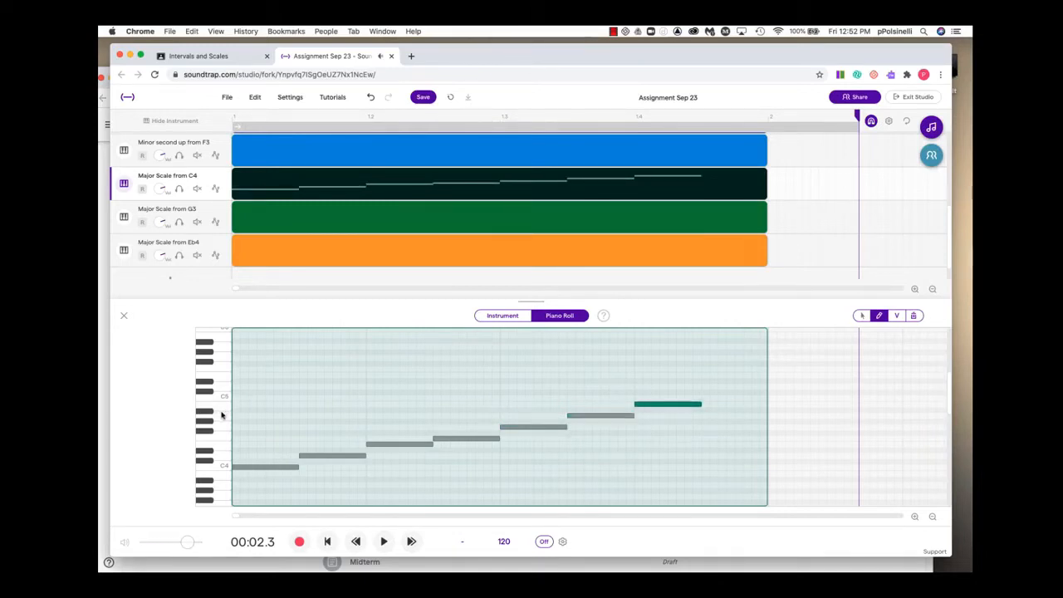
{"action": "left_click", "coordinate": [209, 413]}
{"action": "left_click", "coordinate": [706, 398]}
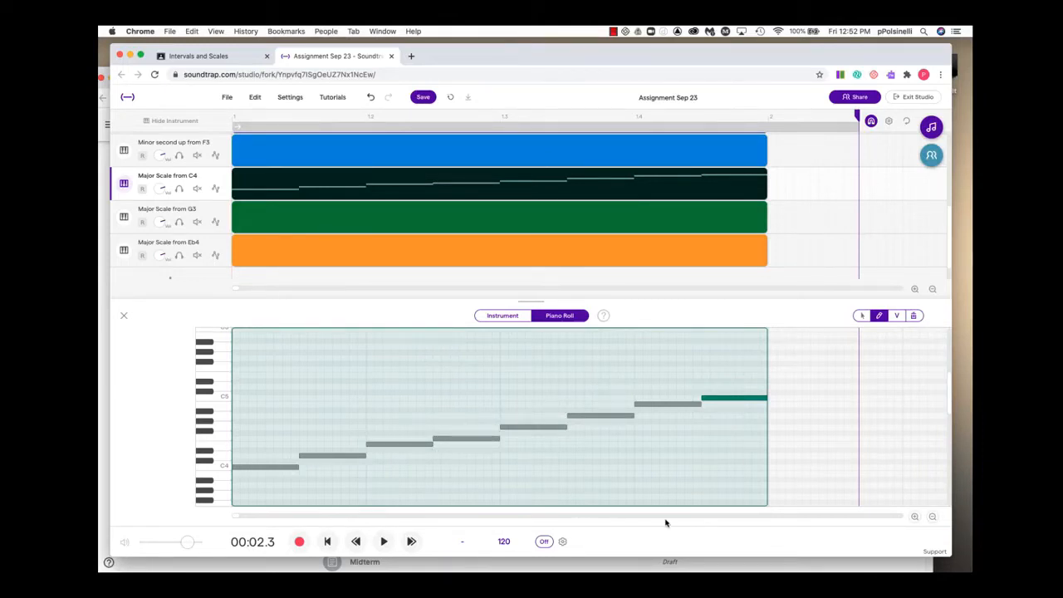
Audition pitches of the major scale from C4 up to C5 on the piano roll's keyboard.
{"action": "left_click", "coordinate": [222, 467]}
{"action": "left_click", "coordinate": [222, 449]}
{"action": "left_click", "coordinate": [223, 438]}
{"action": "left_click", "coordinate": [223, 428]}
{"action": "left_click", "coordinate": [223, 417]}
{"action": "left_click", "coordinate": [224, 399]}
Add a new Grand Piano track below Major Scale from Eb4 and name it "Majr Scale from Ab4".
{"action": "scroll", "coordinate": [192, 249], "scroll_direction": "down", "scroll_amount": 1}
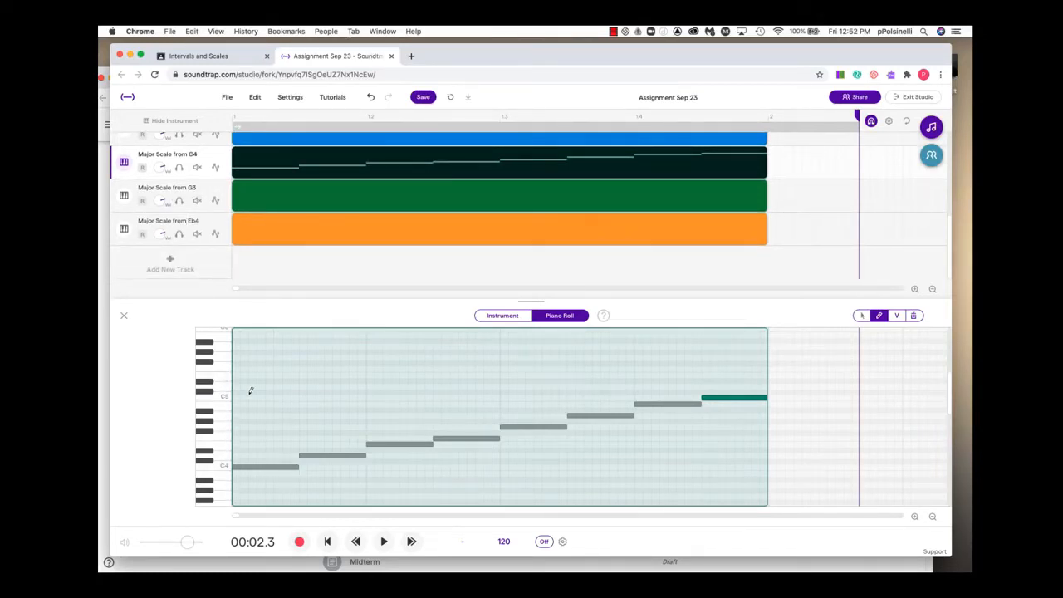
{"action": "left_click", "coordinate": [171, 265]}
{"action": "left_click", "coordinate": [488, 274]}
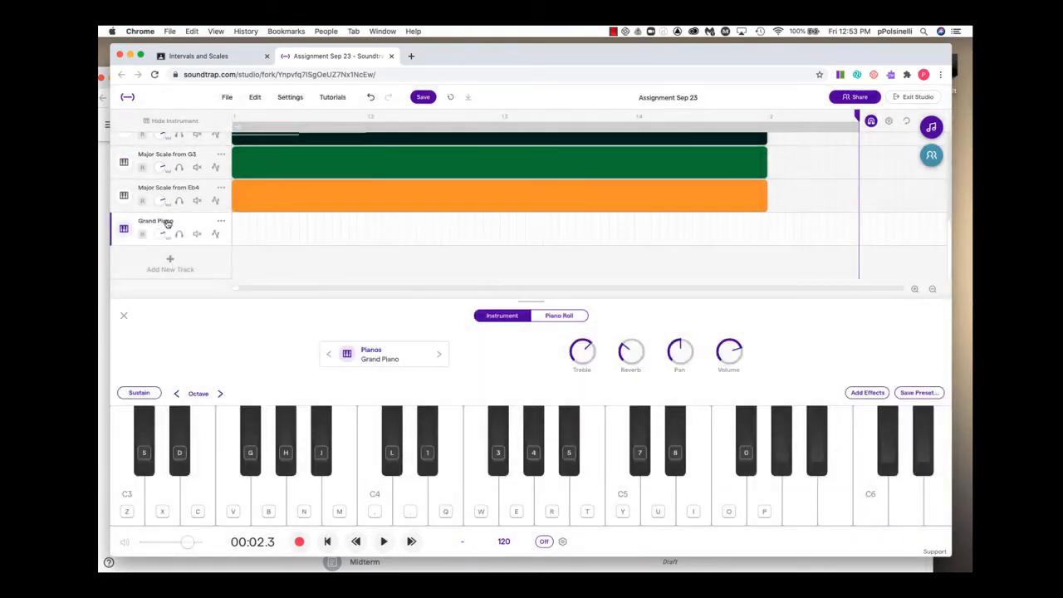
{"action": "double_click", "coordinate": [167, 222]}
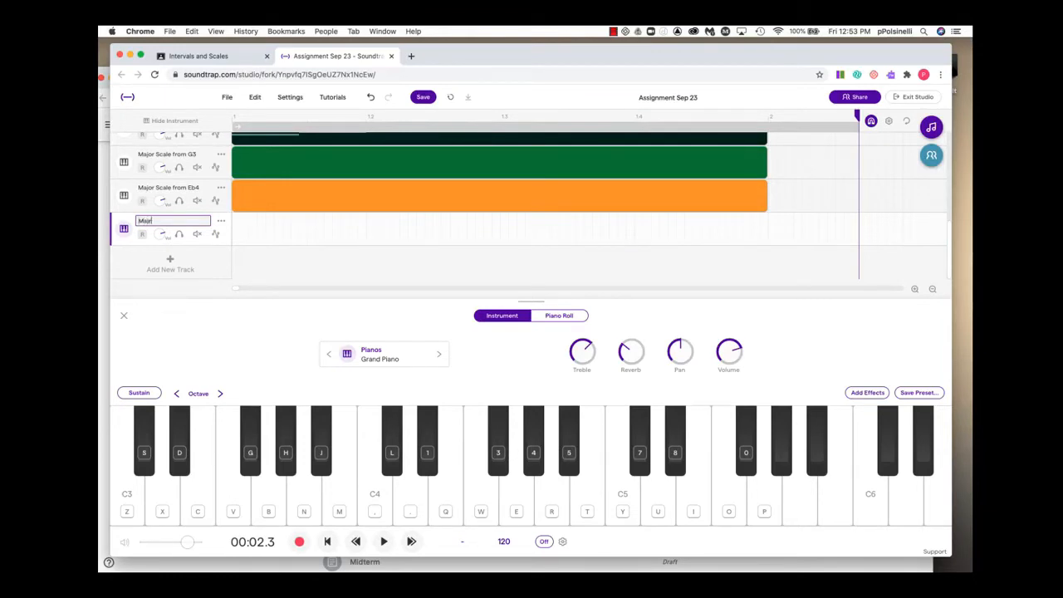
{"action": "type", "text": "Scale from Ab4"}
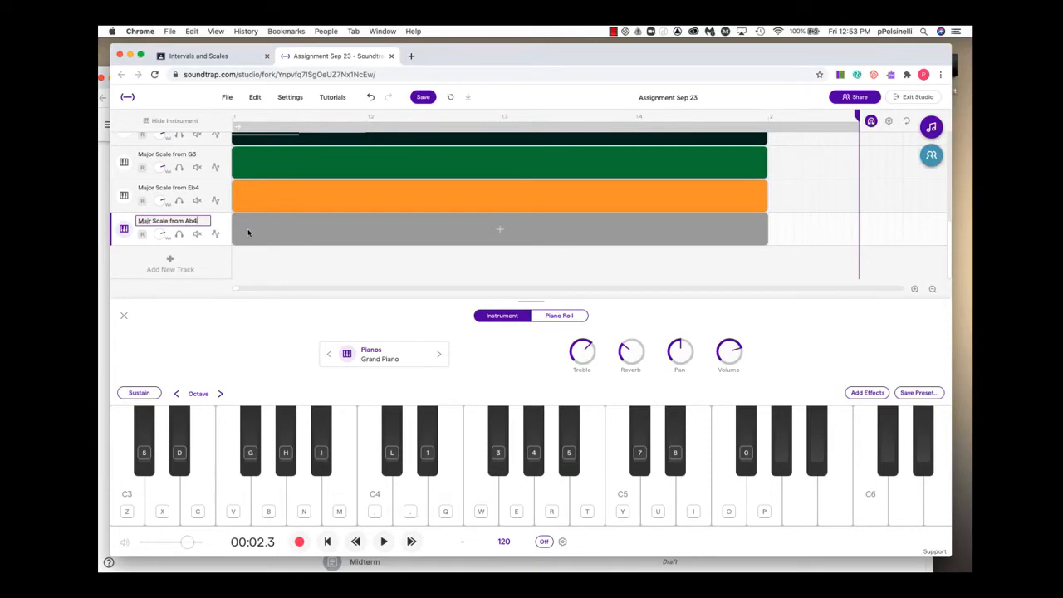
Create a region on the Majr Scale from Ab4 track and draw an Ab4 note at its start.
{"action": "left_click", "coordinate": [247, 232]}
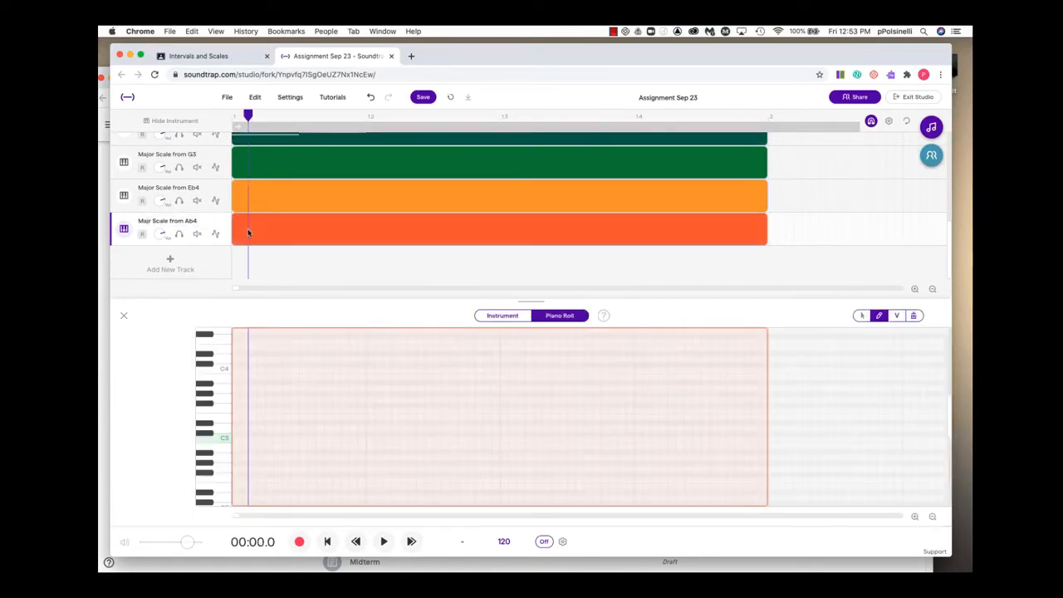
{"action": "left_click", "coordinate": [208, 381]}
{"action": "scroll", "coordinate": [205, 393], "scroll_direction": "up", "scroll_amount": 1}
{"action": "scroll", "coordinate": [205, 393], "scroll_direction": "up", "scroll_amount": 5}
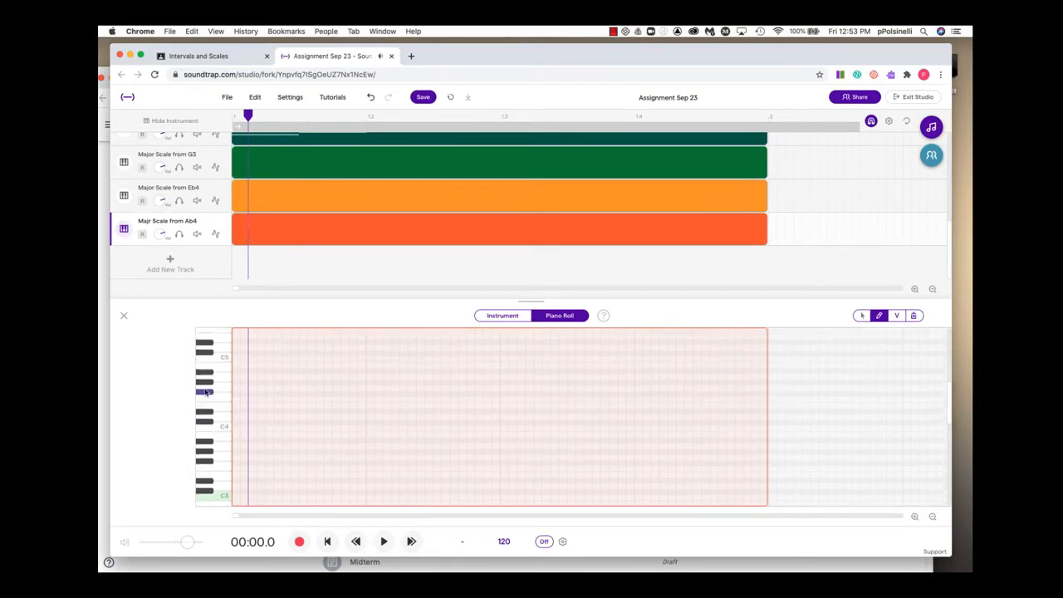
{"action": "scroll", "coordinate": [205, 393], "scroll_direction": "up", "scroll_amount": 3}
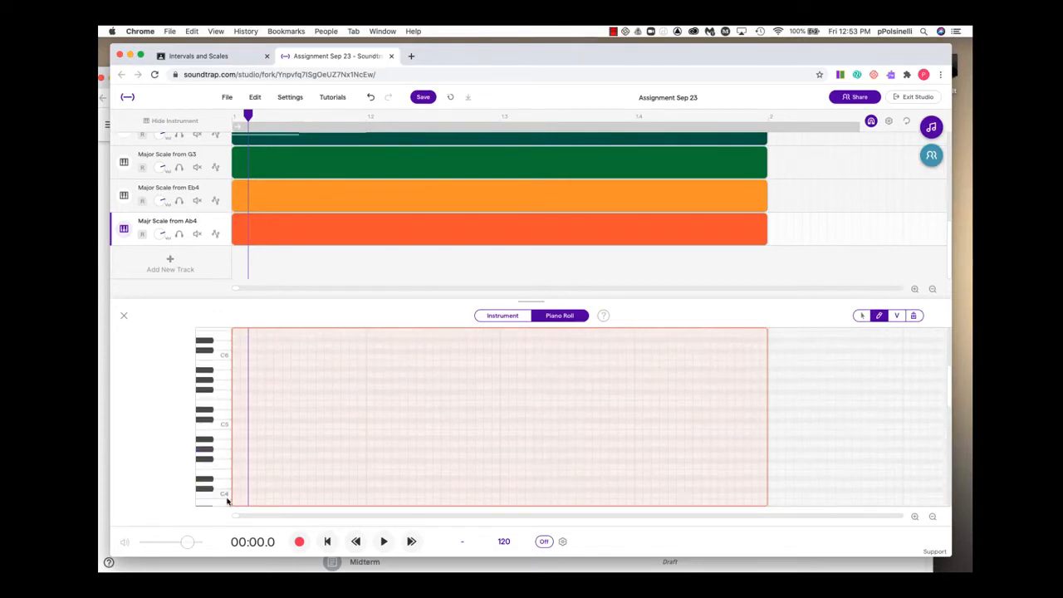
{"action": "left_click", "coordinate": [208, 450]}
{"action": "left_click", "coordinate": [236, 449]}
{"action": "left_click", "coordinate": [208, 449]}
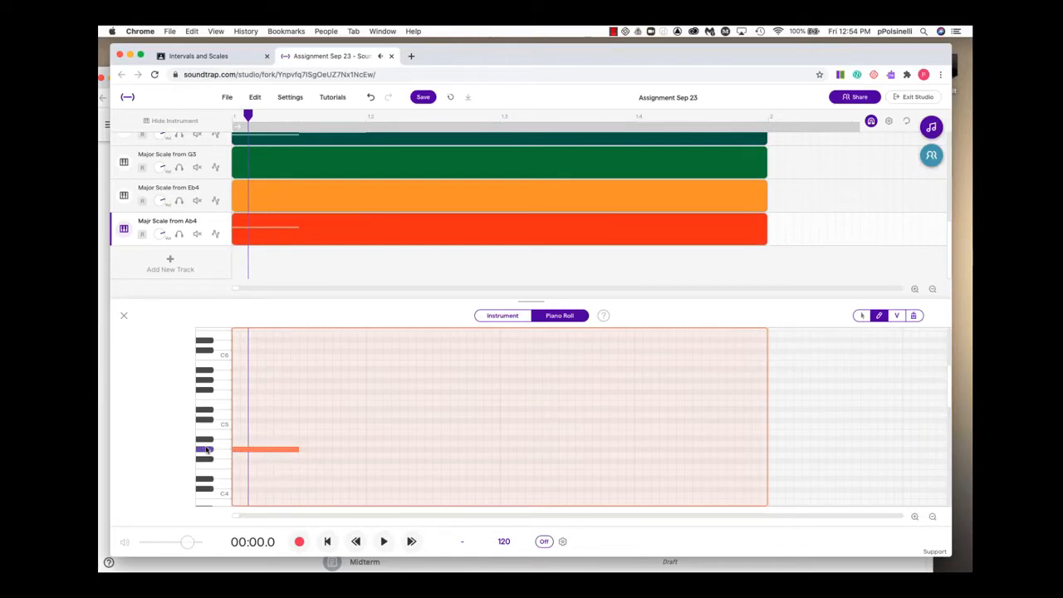
Continue the Ab major scale with consecutive Bb4, C5 and Db5 notes after the Ab4.
{"action": "left_click", "coordinate": [209, 440]}
{"action": "left_click", "coordinate": [302, 438]}
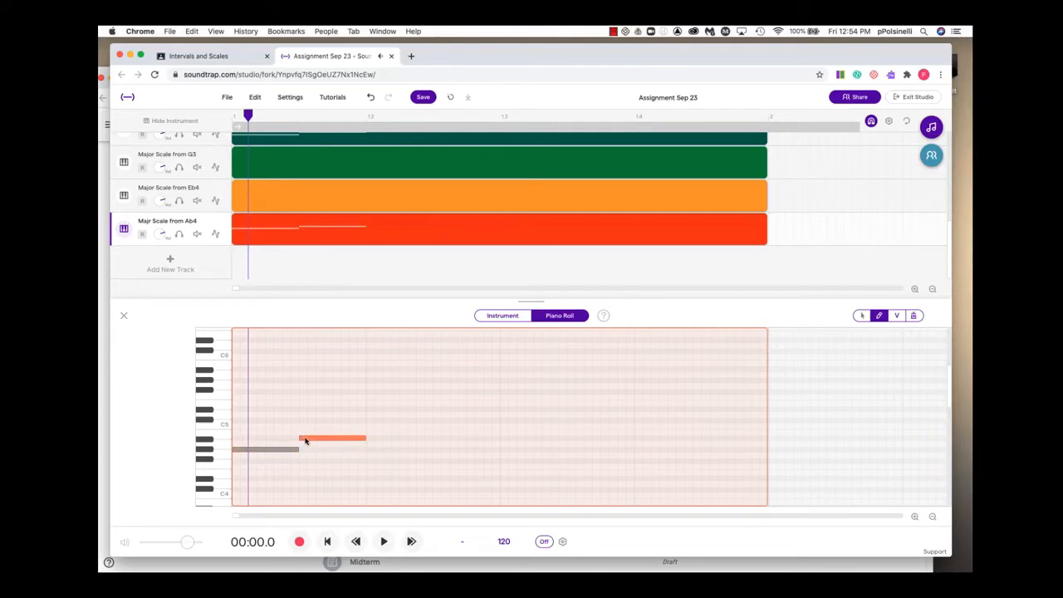
{"action": "left_click", "coordinate": [371, 427]}
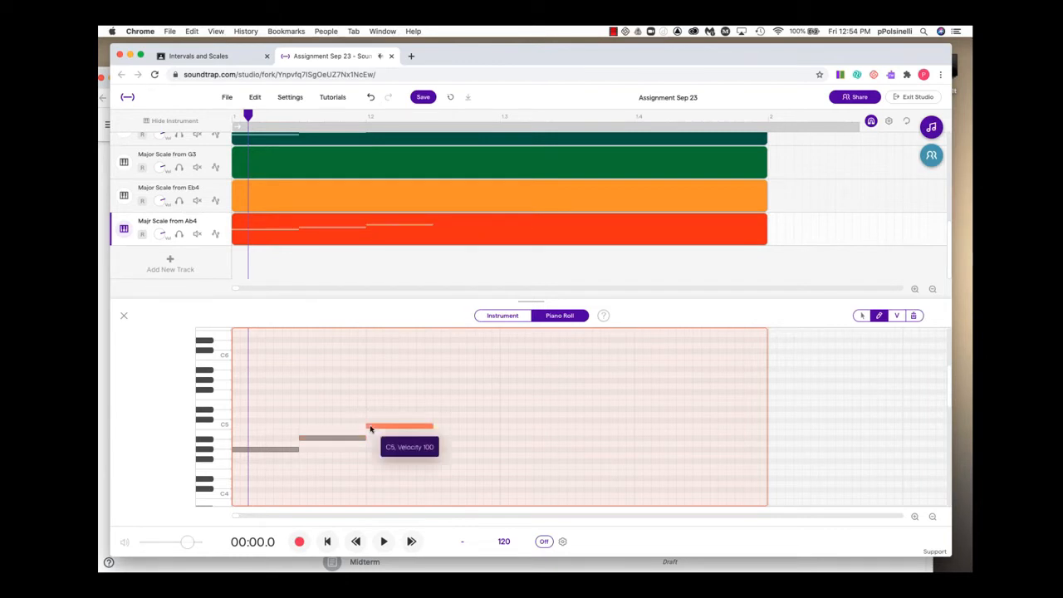
{"action": "left_click", "coordinate": [436, 422]}
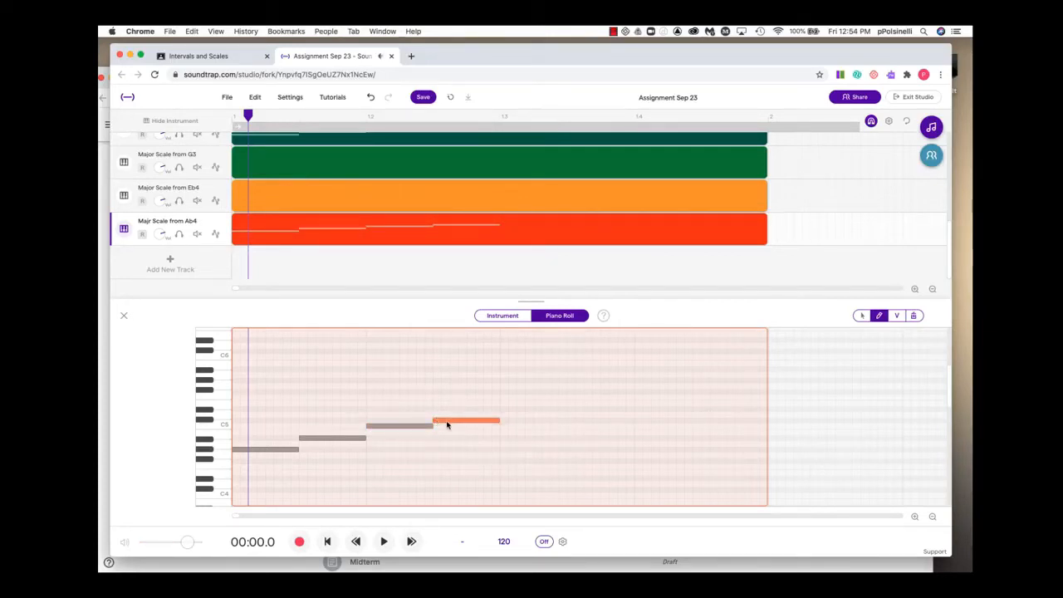
Complete the Ab major scale with consecutive Eb5, F5, G5 and Ab5 notes up to the end of bar 1.
{"action": "left_click", "coordinate": [505, 409]}
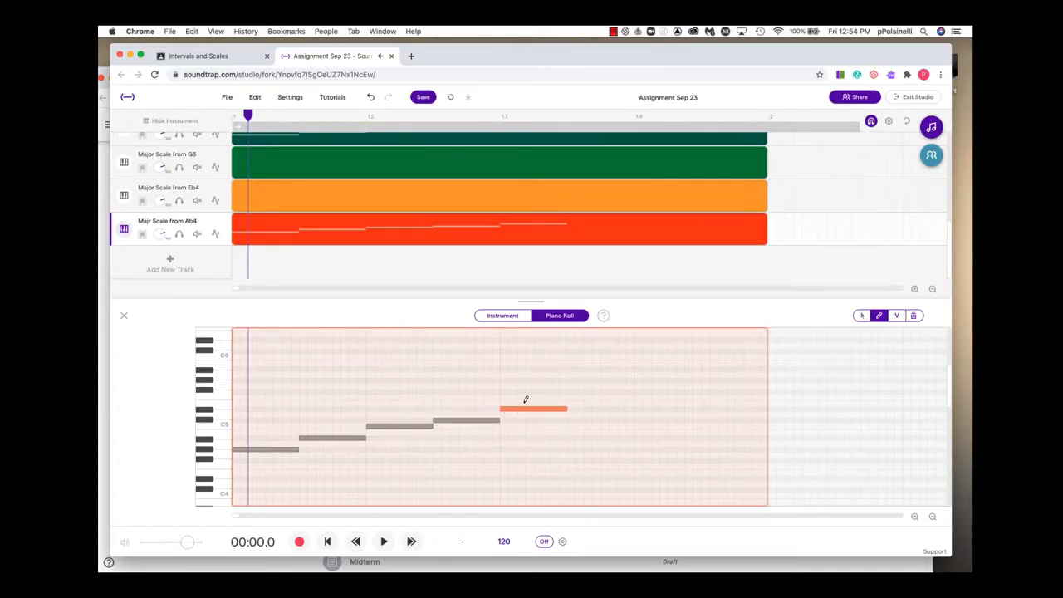
{"action": "left_click", "coordinate": [570, 398]}
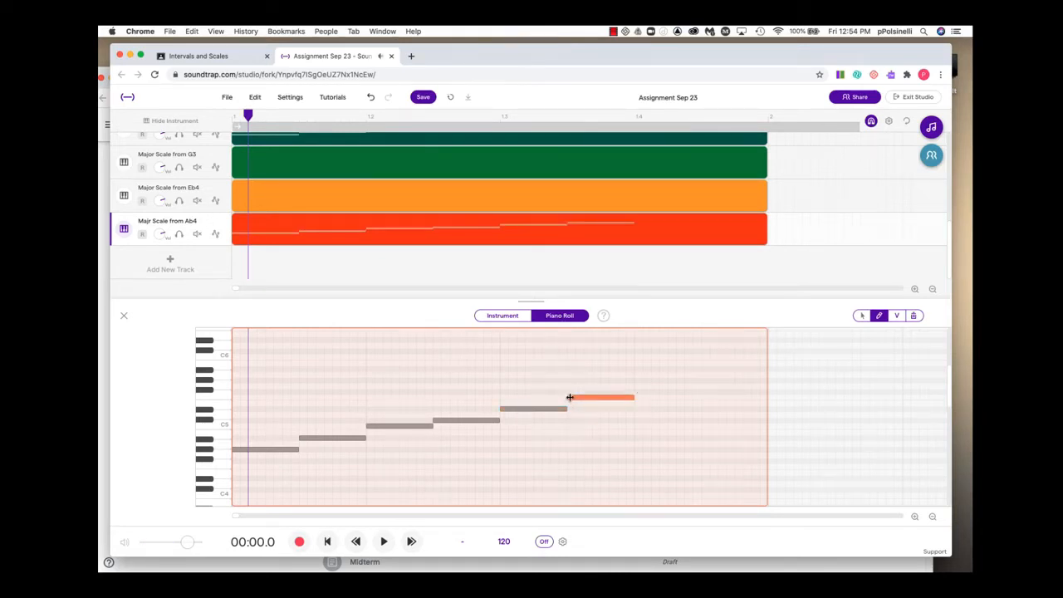
{"action": "left_click", "coordinate": [637, 387]}
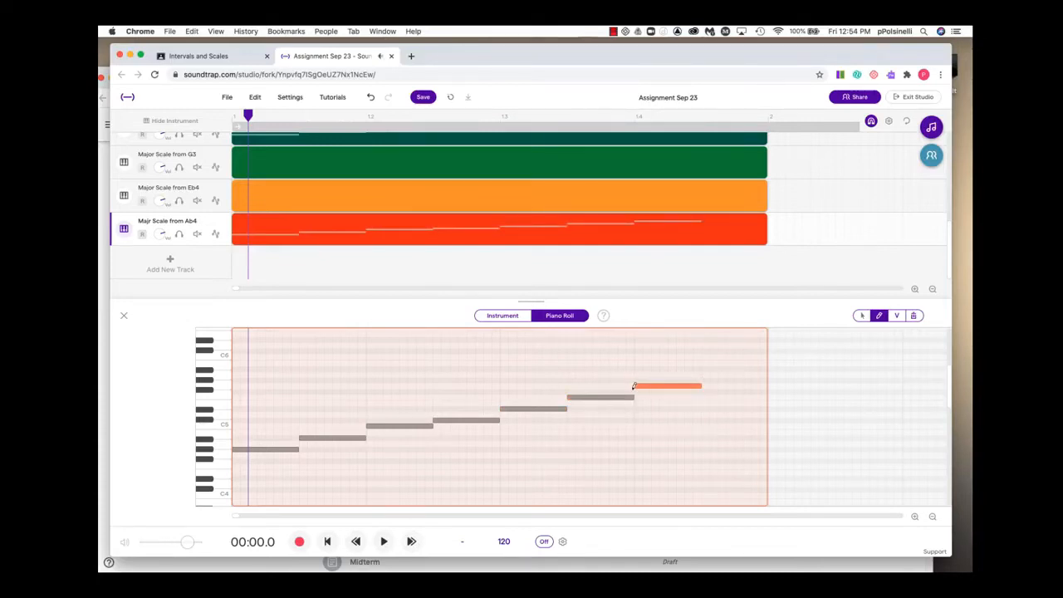
{"action": "left_click", "coordinate": [707, 379]}
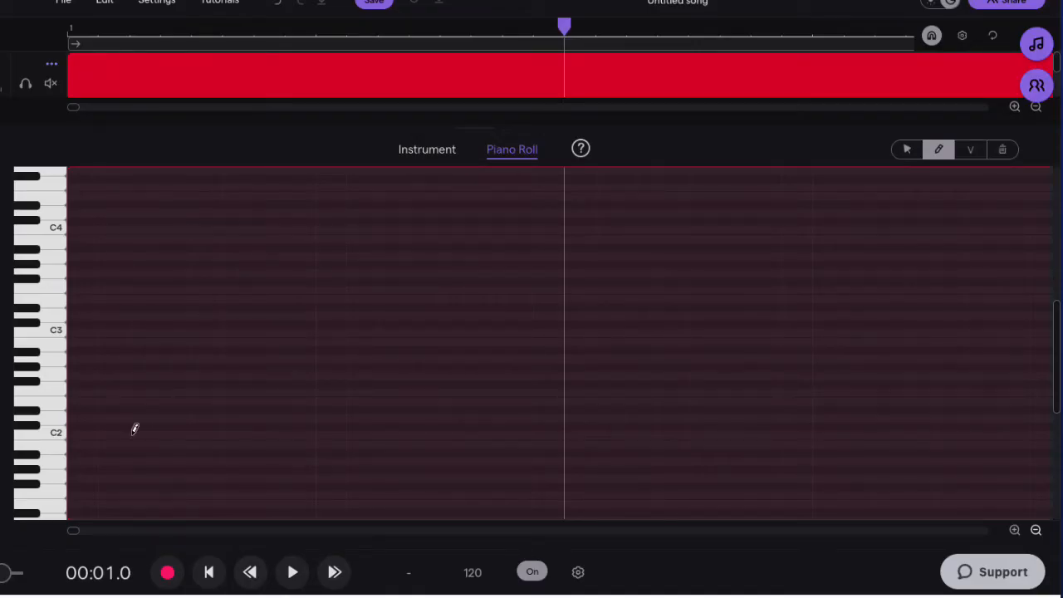
Start a C major scale in the empty region with consecutive C2, D2, E2 and F2 notes from bar 1.
{"action": "left_click", "coordinate": [74, 434]}
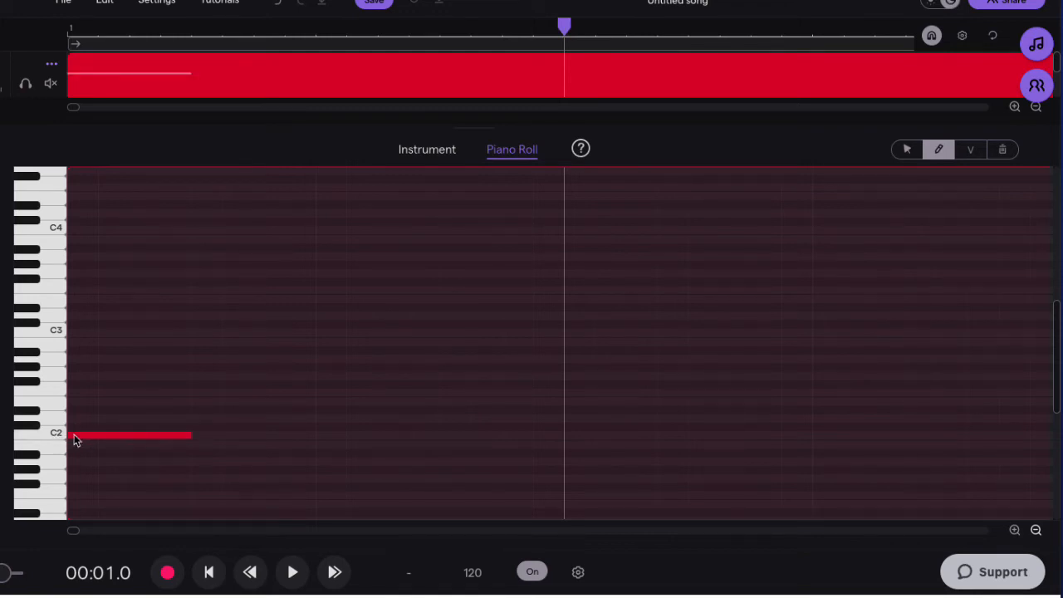
{"action": "left_click", "coordinate": [193, 426]}
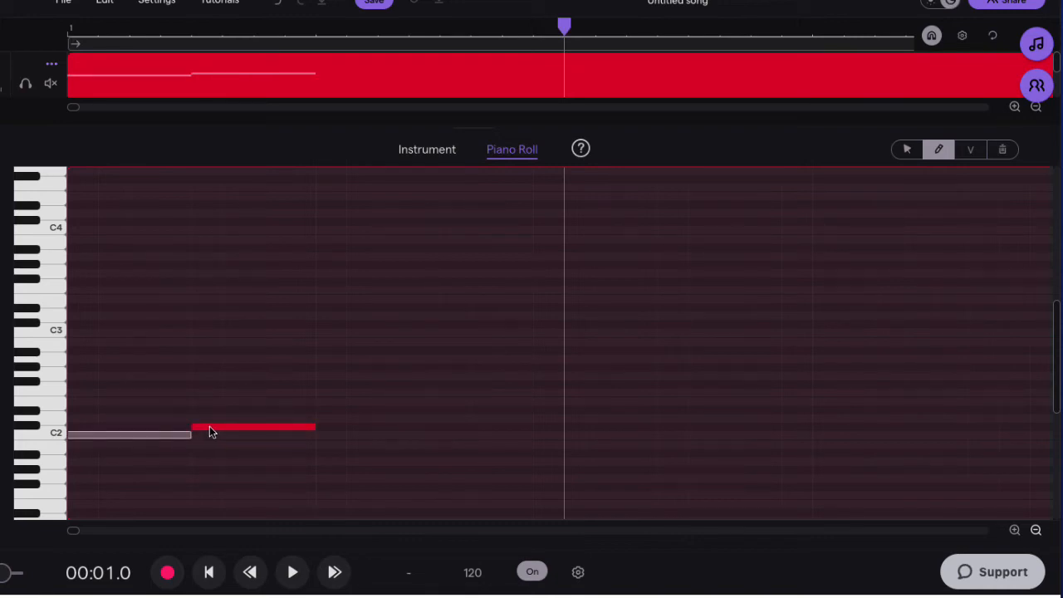
{"action": "left_click_drag", "start_coordinate": [211, 426], "coordinate": [213, 418]}
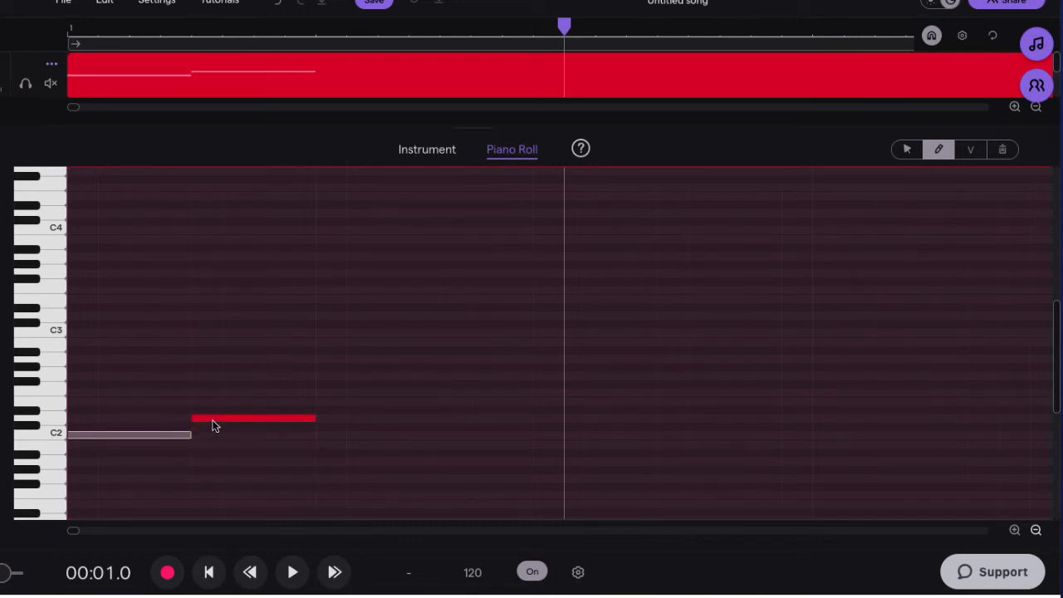
{"action": "left_click", "coordinate": [326, 401]}
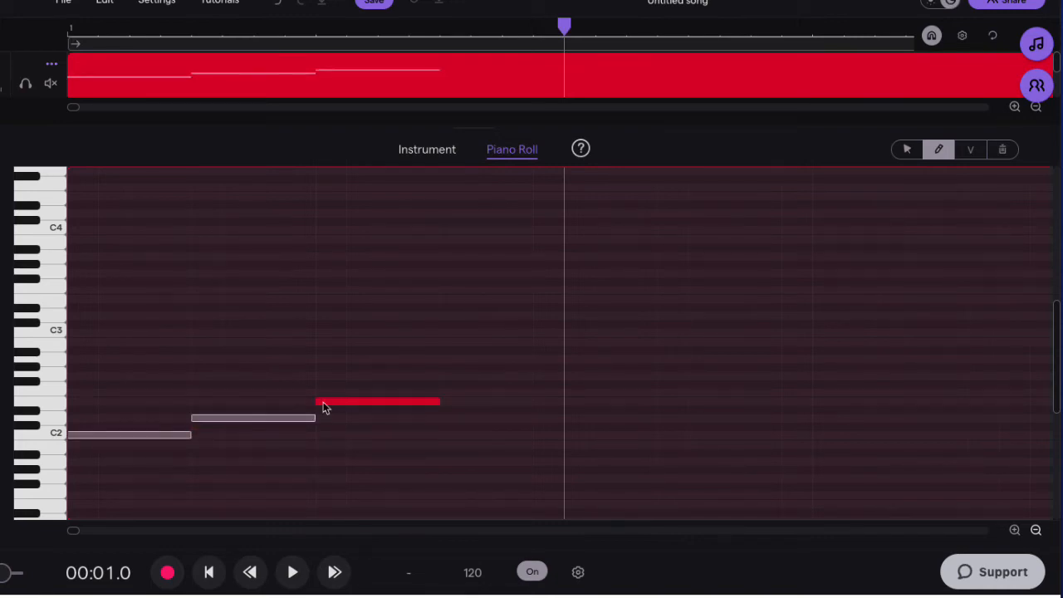
{"action": "left_click", "coordinate": [449, 394]}
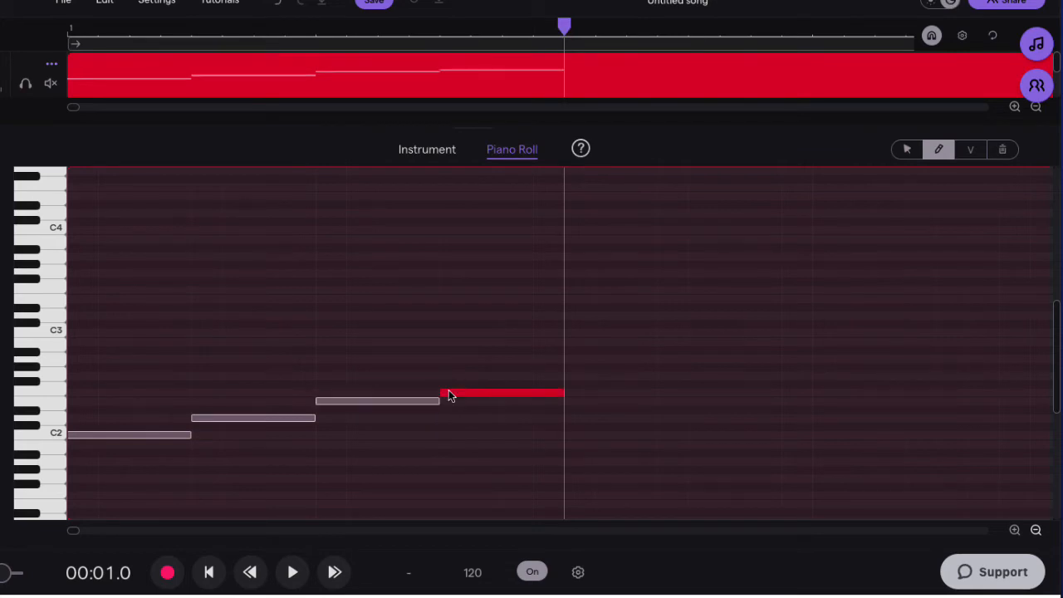
Complete the C major scale with consecutive G2, A2, B2 and C3 notes after the F2.
{"action": "left_click", "coordinate": [568, 375]}
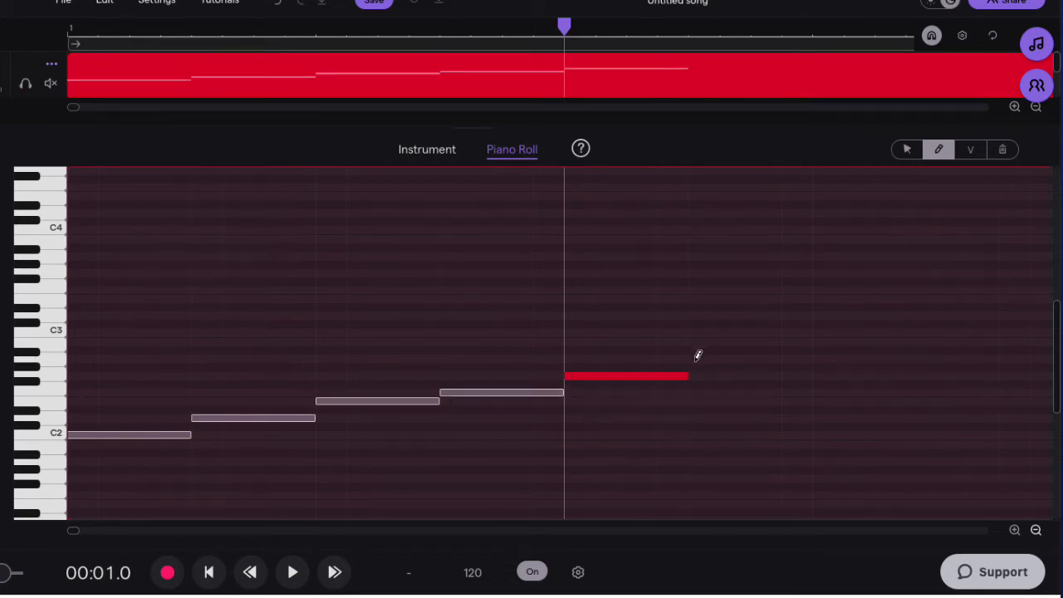
{"action": "left_click", "coordinate": [695, 360]}
{"action": "left_click", "coordinate": [824, 340]}
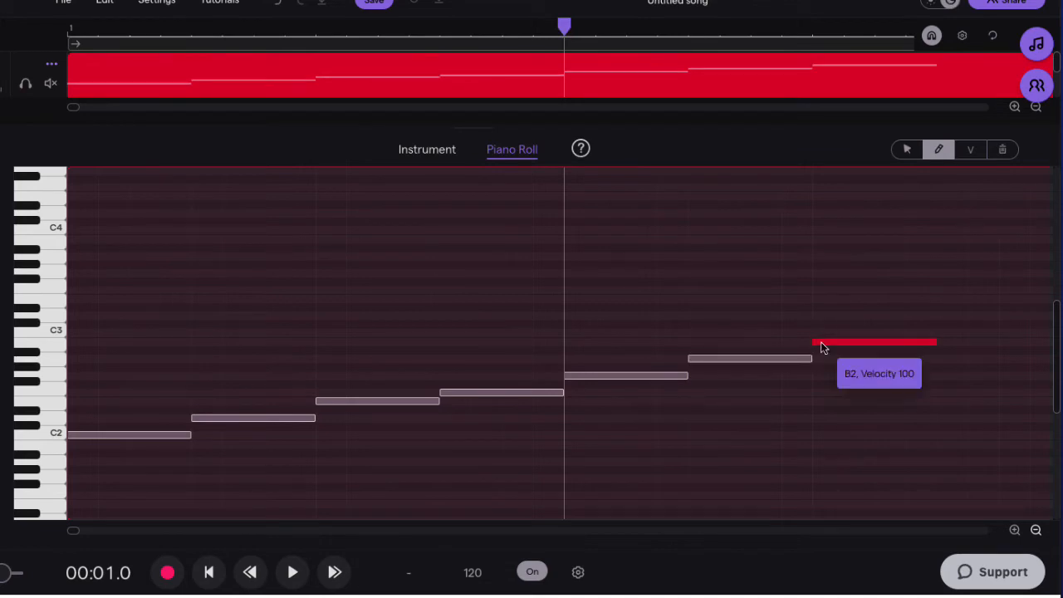
{"action": "left_click", "coordinate": [947, 334]}
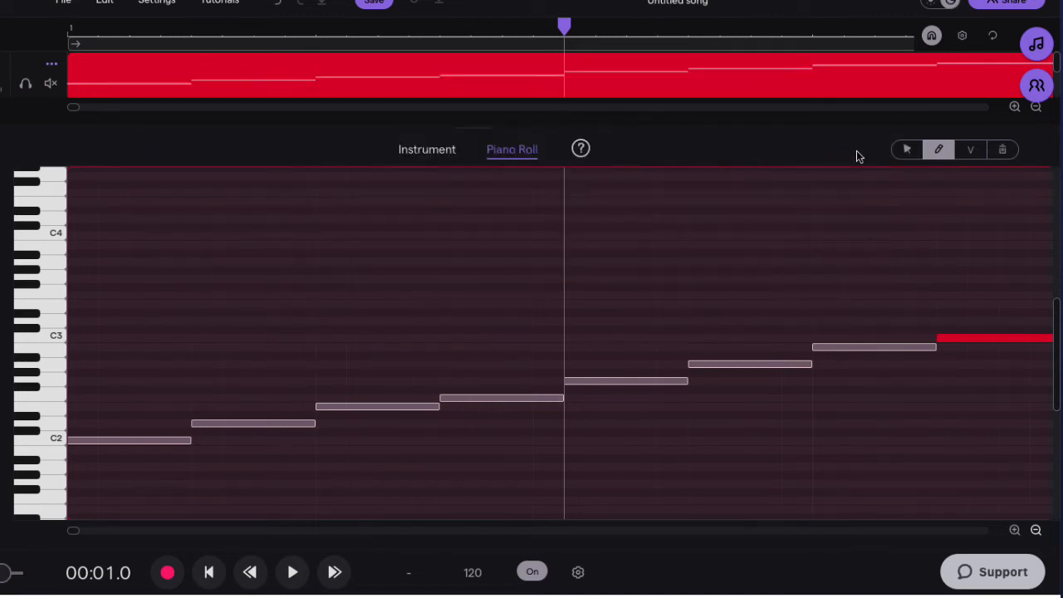
Lower the scale's third note, E2, by a semitone to Eb2.
{"action": "left_click", "coordinate": [903, 152]}
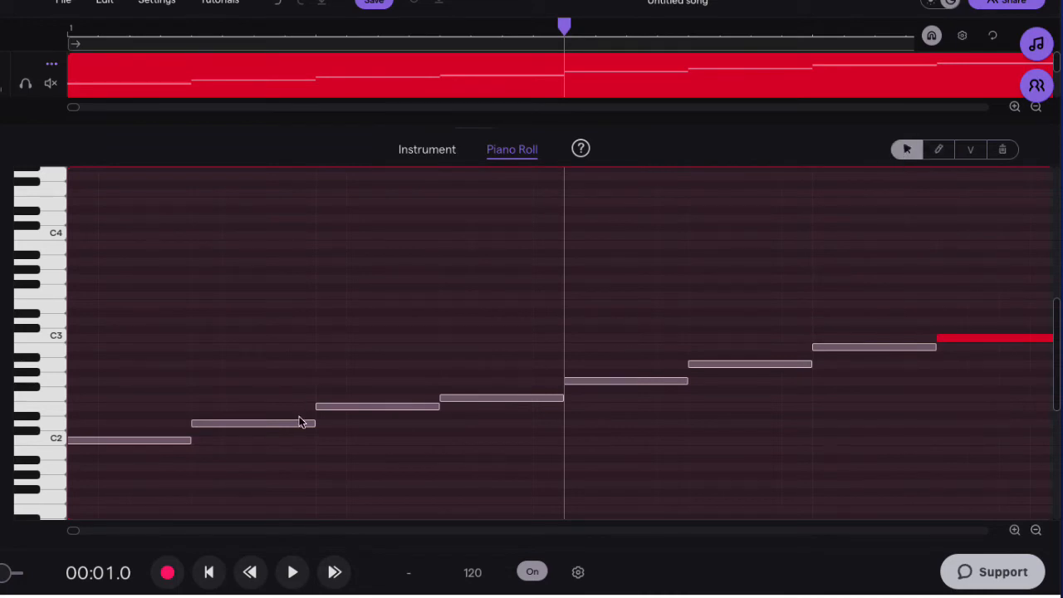
{"action": "left_click", "coordinate": [363, 407]}
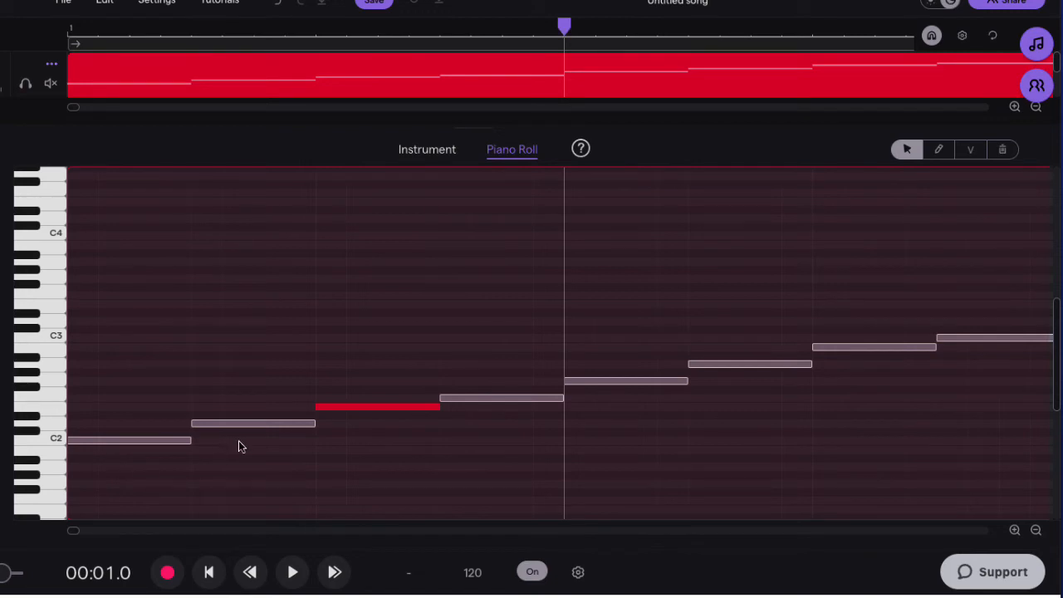
{"action": "mouse_move", "coordinate": [363, 411]}
{"action": "left_click_drag", "start_coordinate": [363, 407], "coordinate": [363, 415]}
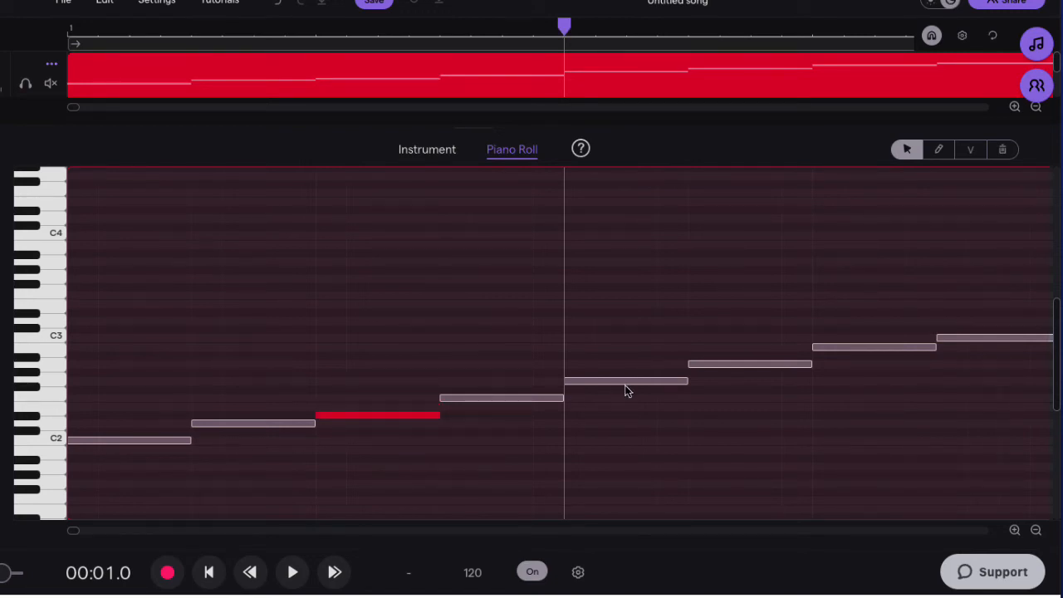
Lower the scale's sixth and seventh notes by a semitone each, to Ab2 and Bb2.
{"action": "left_click", "coordinate": [728, 364]}
{"action": "left_click_drag", "start_coordinate": [728, 364], "coordinate": [727, 371]}
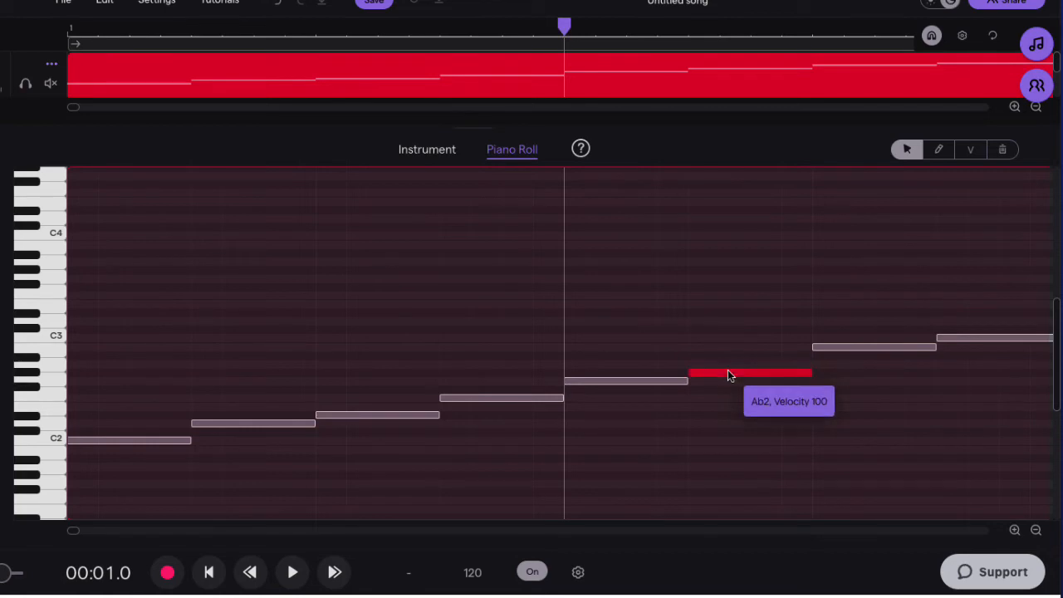
{"action": "left_click", "coordinate": [868, 348]}
{"action": "left_click_drag", "start_coordinate": [868, 348], "coordinate": [868, 355]}
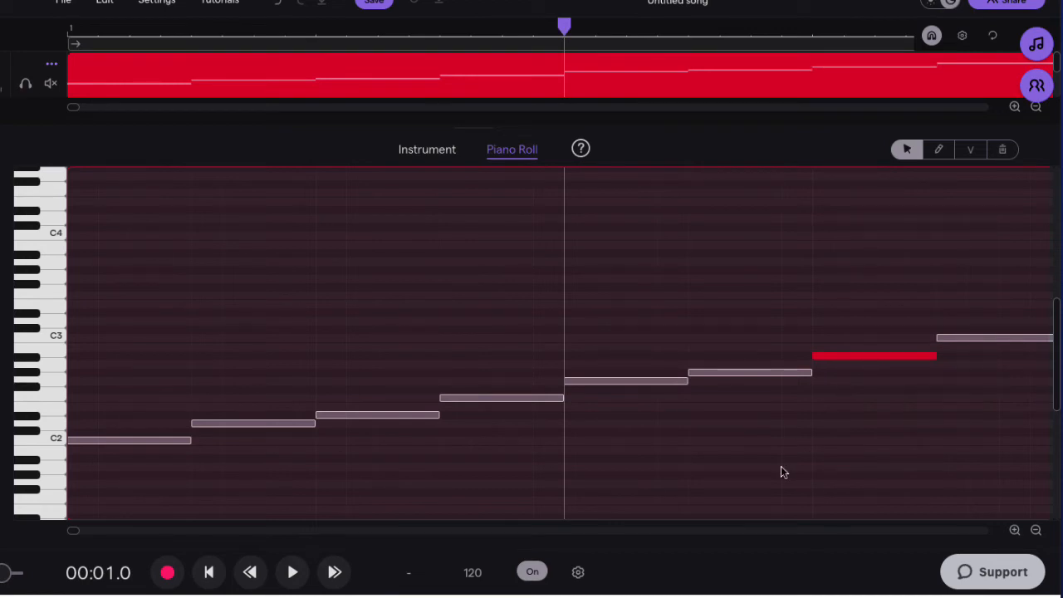
Play back the C natural minor scale from the start of the song, stopping after its last note.
{"action": "left_click", "coordinate": [209, 572]}
{"action": "left_click", "coordinate": [294, 572]}
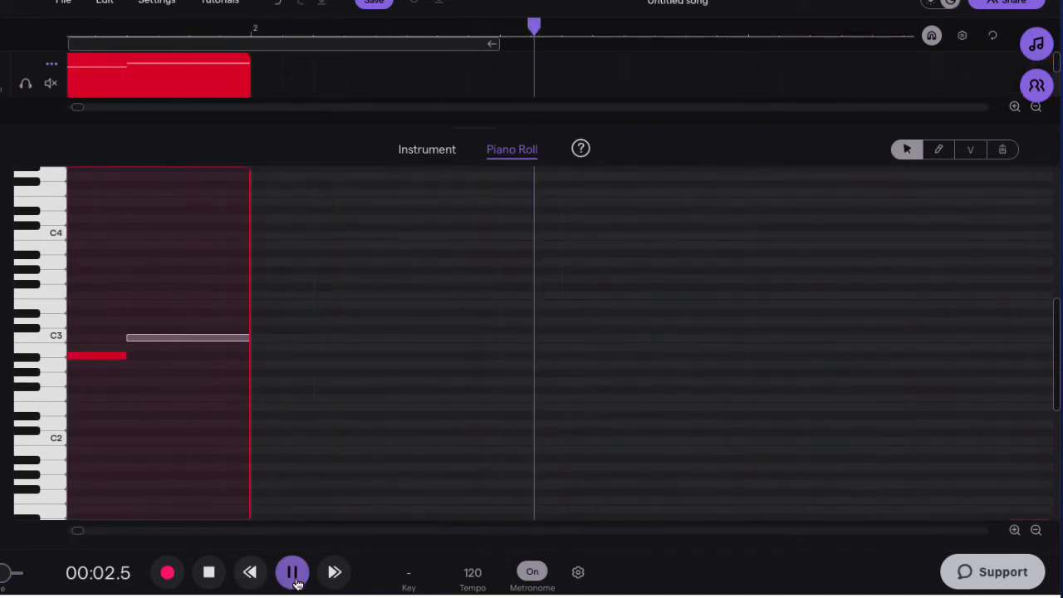
{"action": "left_click", "coordinate": [293, 572]}
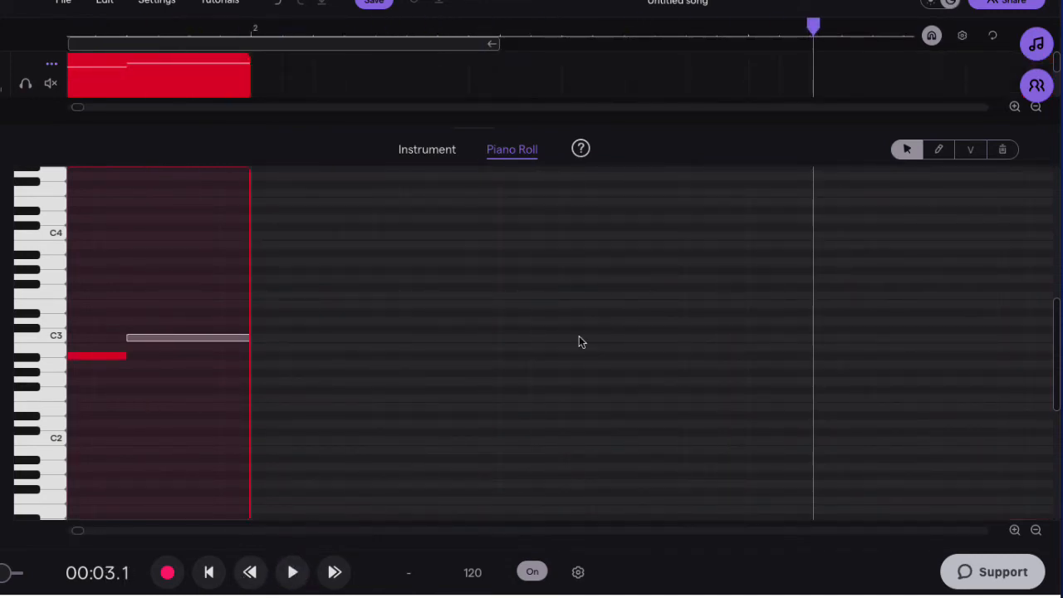
Set the tempo to 90, turn the metronome off and play the minor scale again from the start.
{"action": "left_click", "coordinate": [471, 573]}
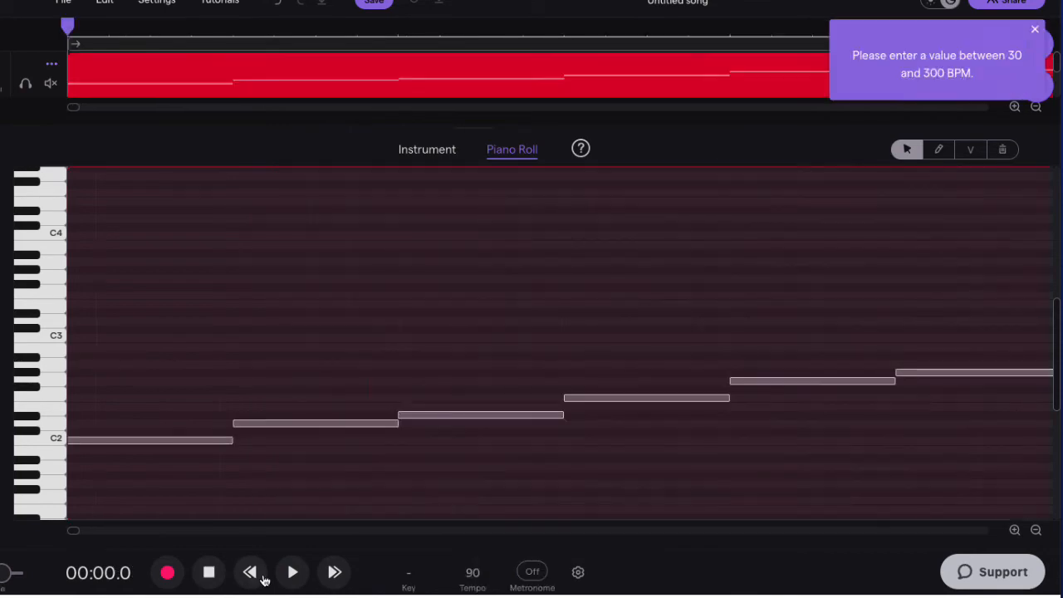
{"action": "left_click", "coordinate": [289, 575]}
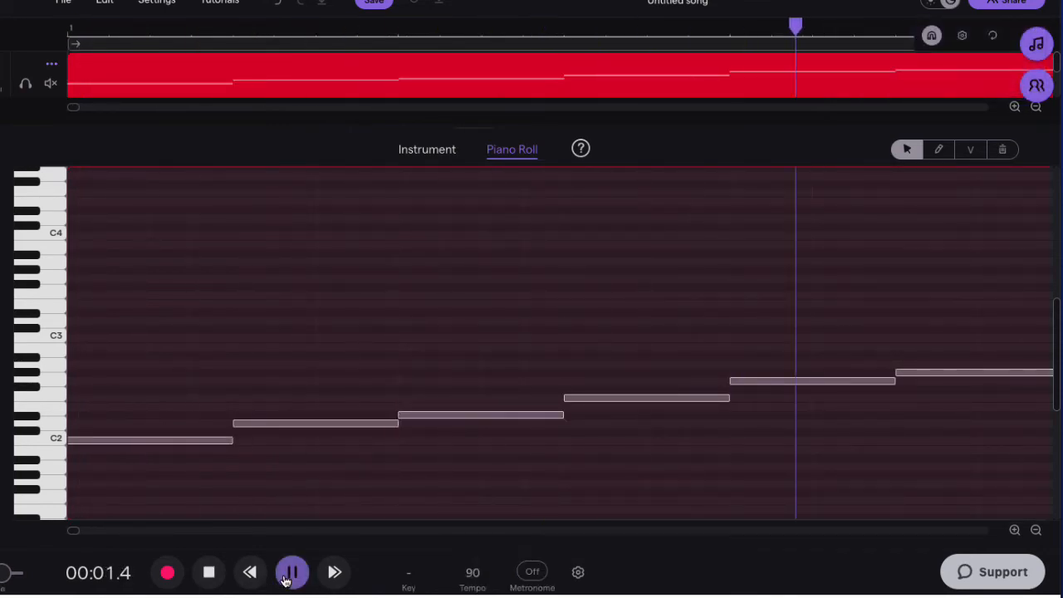
{"action": "left_click", "coordinate": [209, 572]}
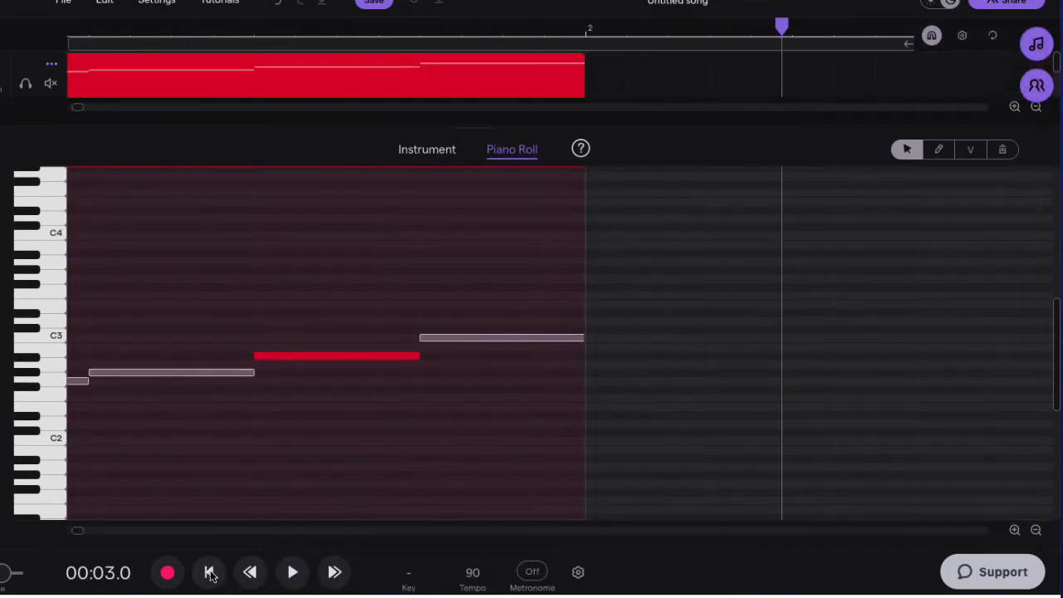
{"action": "scroll", "coordinate": [468, 416], "scroll_direction": "left", "scroll_amount": 5}
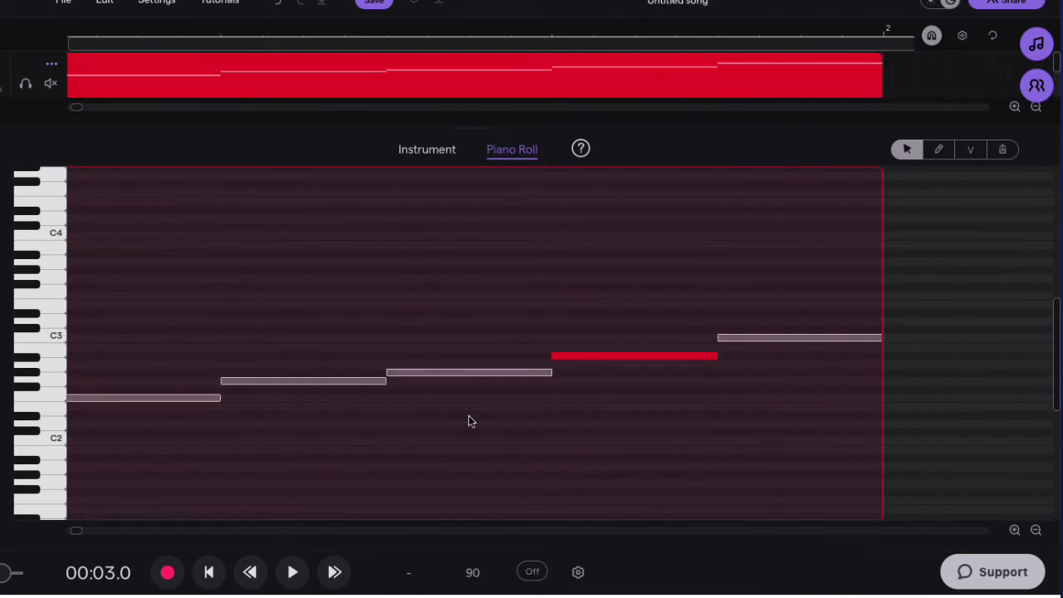
{"action": "scroll", "coordinate": [469, 420], "scroll_direction": "left", "scroll_amount": 5}
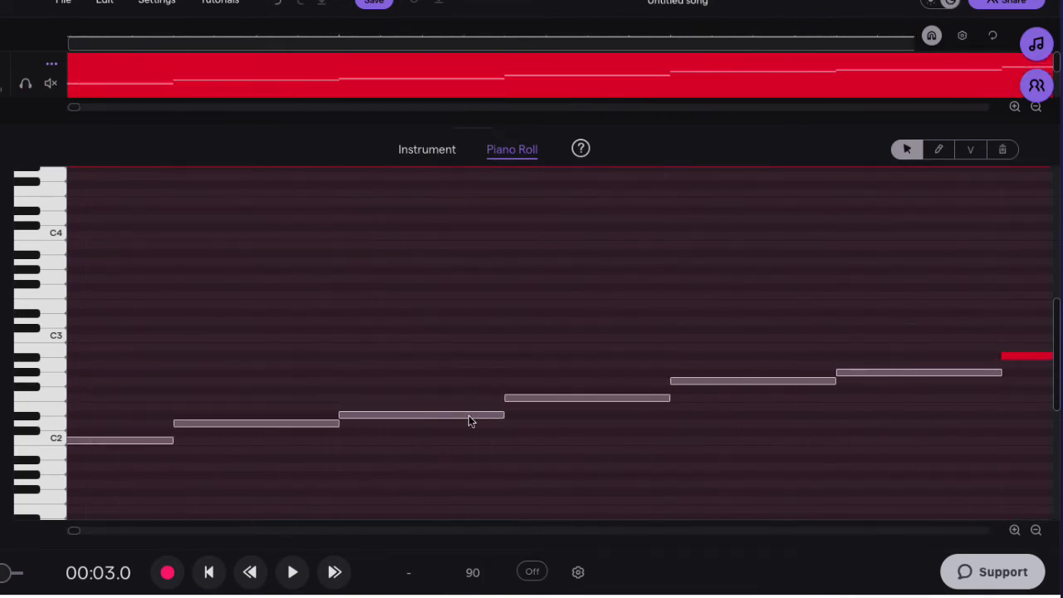
{"action": "scroll", "coordinate": [468, 419], "scroll_direction": "left", "scroll_amount": 2}
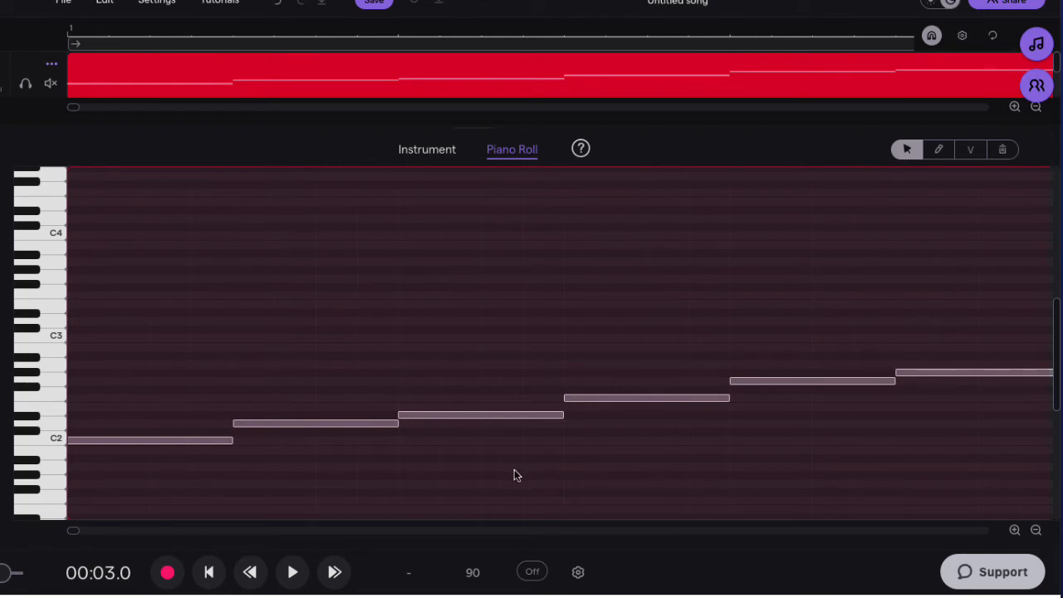
{"action": "scroll", "coordinate": [513, 476], "scroll_direction": "right", "scroll_amount": 3}
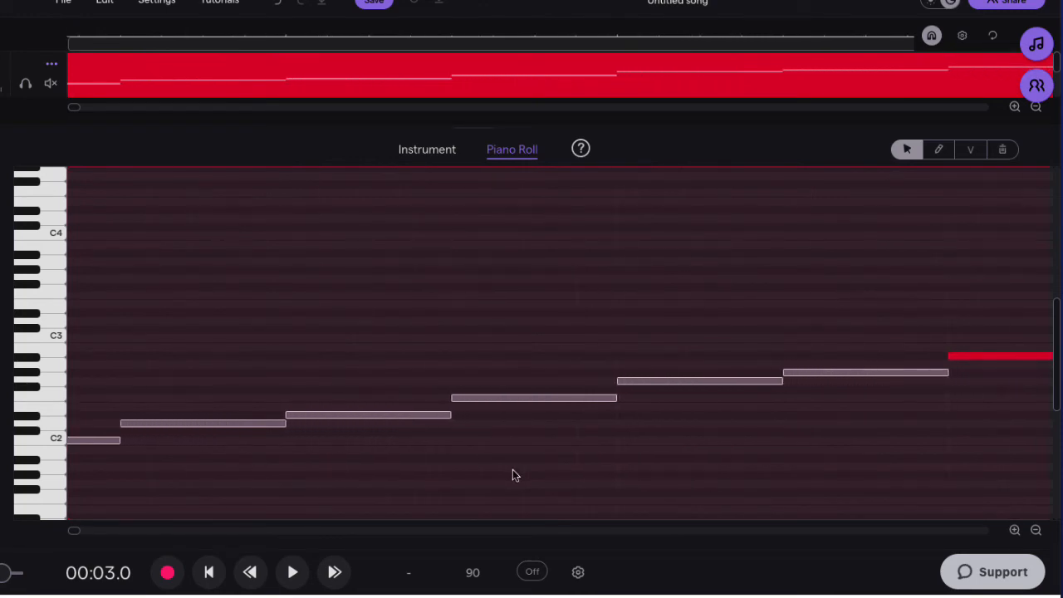
{"action": "scroll", "coordinate": [513, 475], "scroll_direction": "right", "scroll_amount": 2}
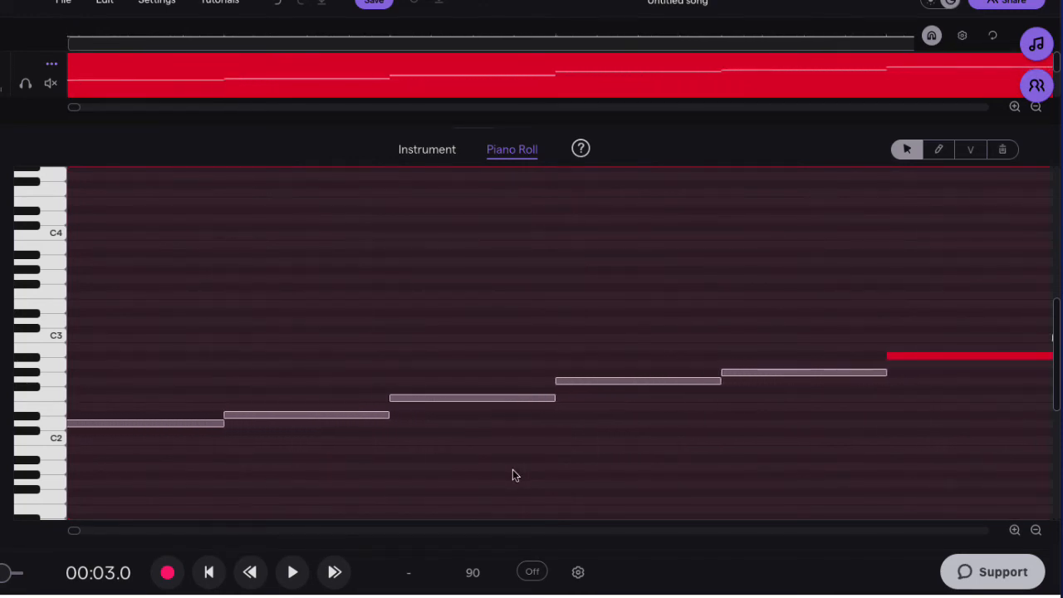
{"action": "scroll", "coordinate": [512, 475], "scroll_direction": "right", "scroll_amount": 3}
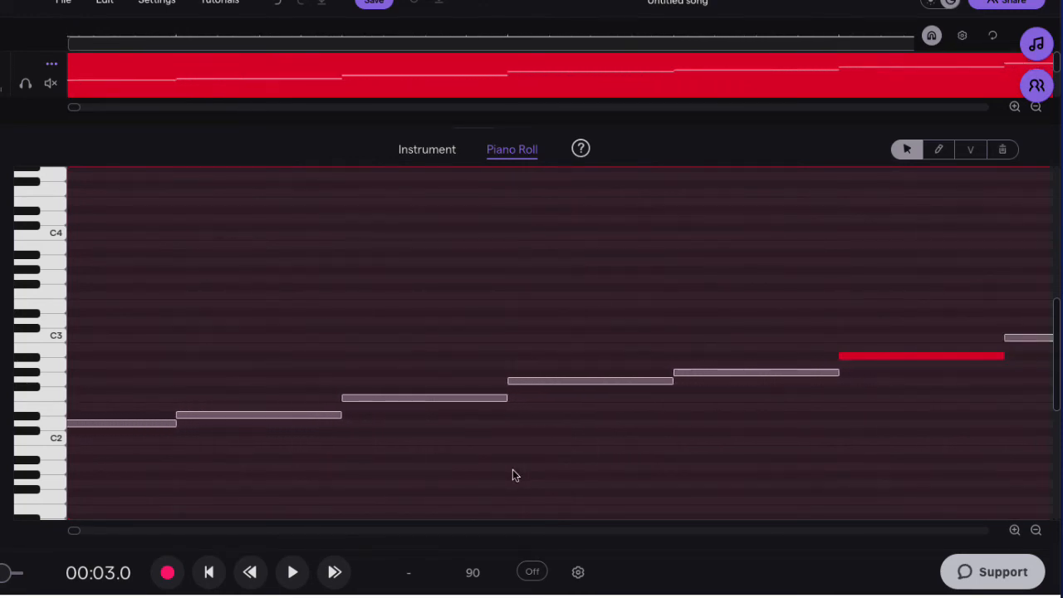
Raise the scale's seventh note, Bb2, by a semitone to B2 to form the C harmonic minor scale.
{"action": "left_click", "coordinate": [1035, 531]}
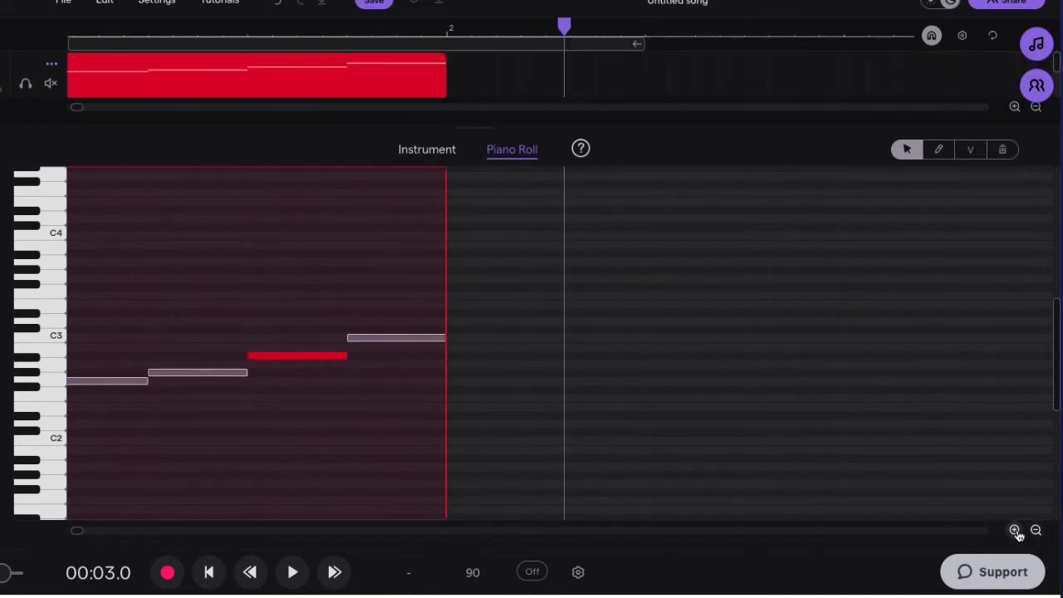
{"action": "left_click", "coordinate": [1015, 531]}
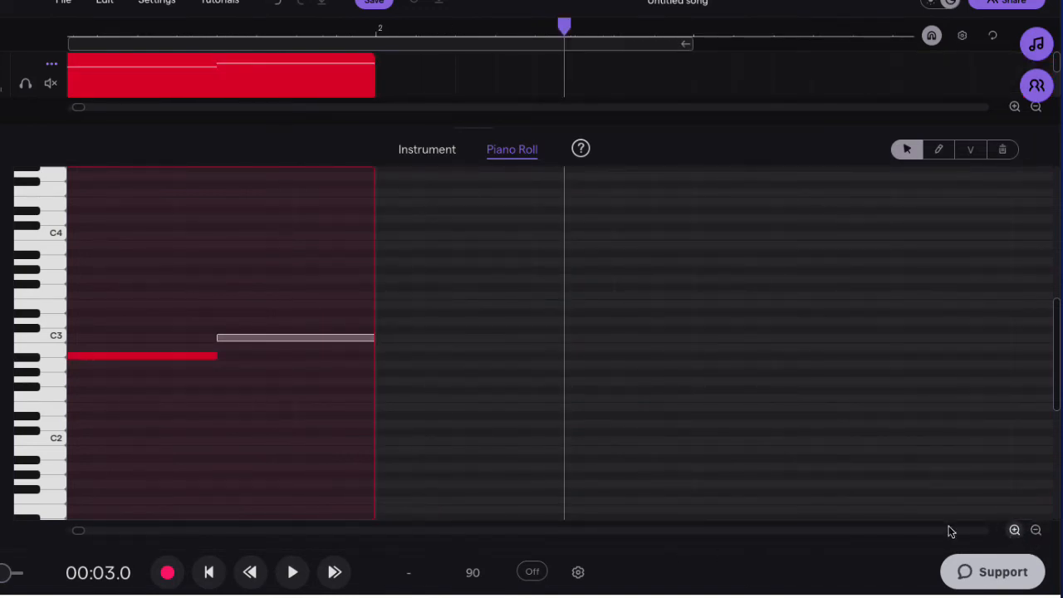
{"action": "scroll", "coordinate": [698, 490], "scroll_direction": "left", "scroll_amount": 6}
{"action": "scroll", "coordinate": [698, 487], "scroll_direction": "left", "scroll_amount": 8}
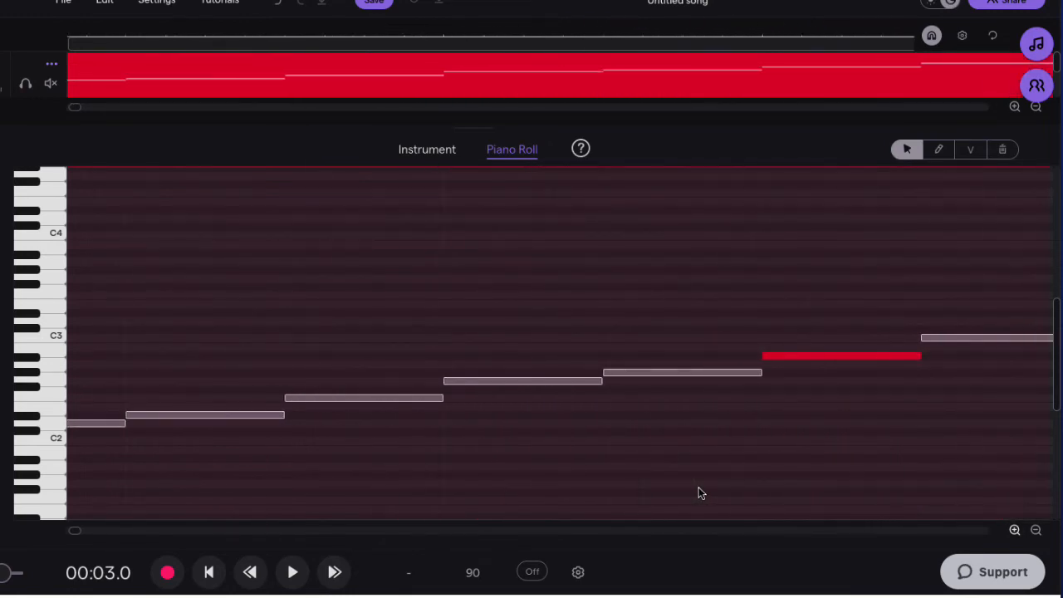
{"action": "left_click", "coordinate": [1035, 530]}
{"action": "scroll", "coordinate": [700, 445], "scroll_direction": "left", "scroll_amount": 4}
{"action": "scroll", "coordinate": [701, 448], "scroll_direction": "left", "scroll_amount": 4}
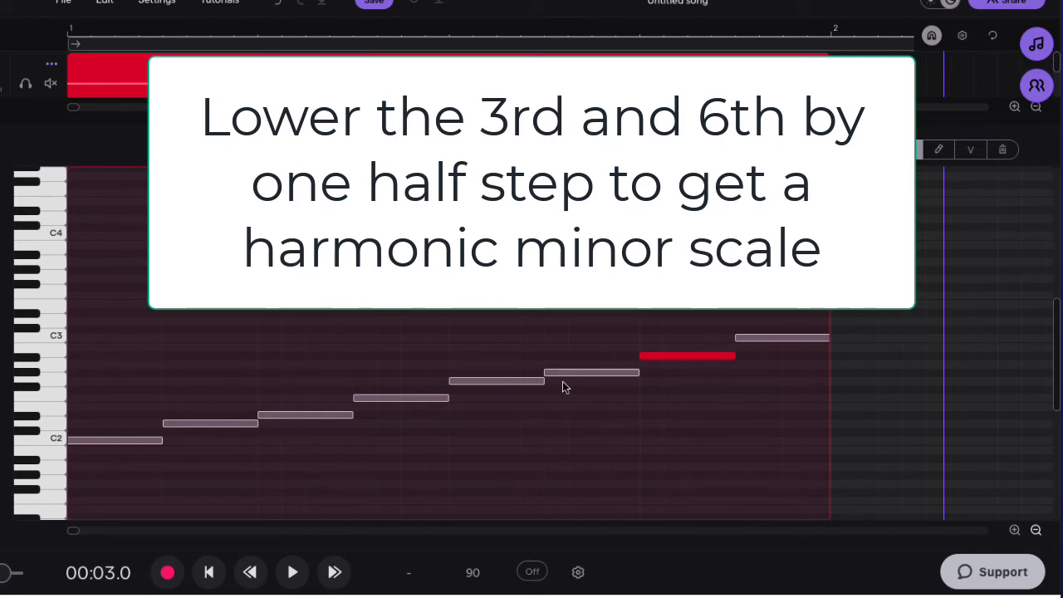
{"action": "left_click", "coordinate": [673, 359]}
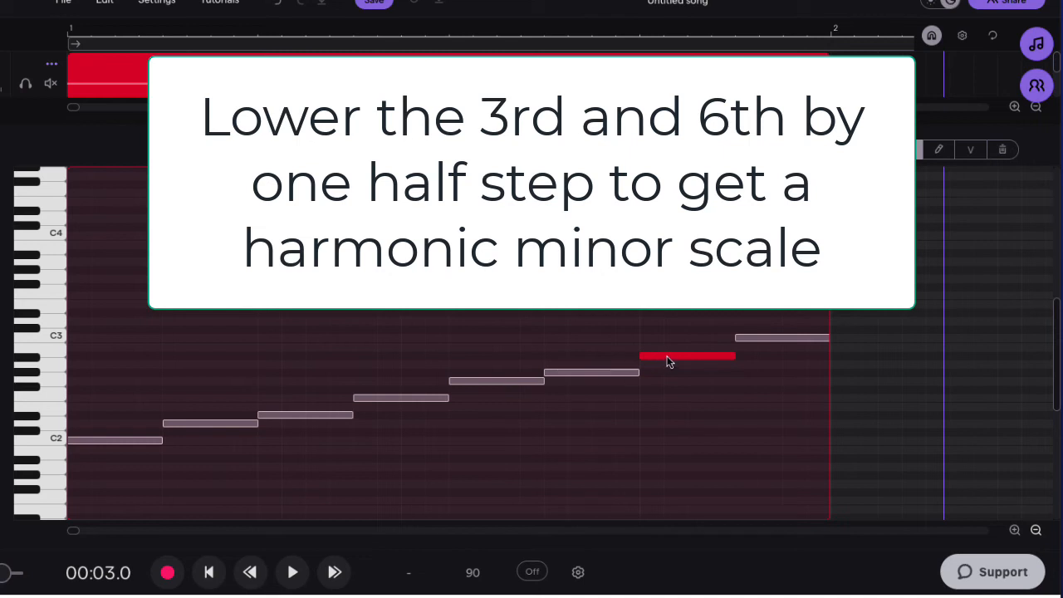
{"action": "mouse_move", "coordinate": [668, 358]}
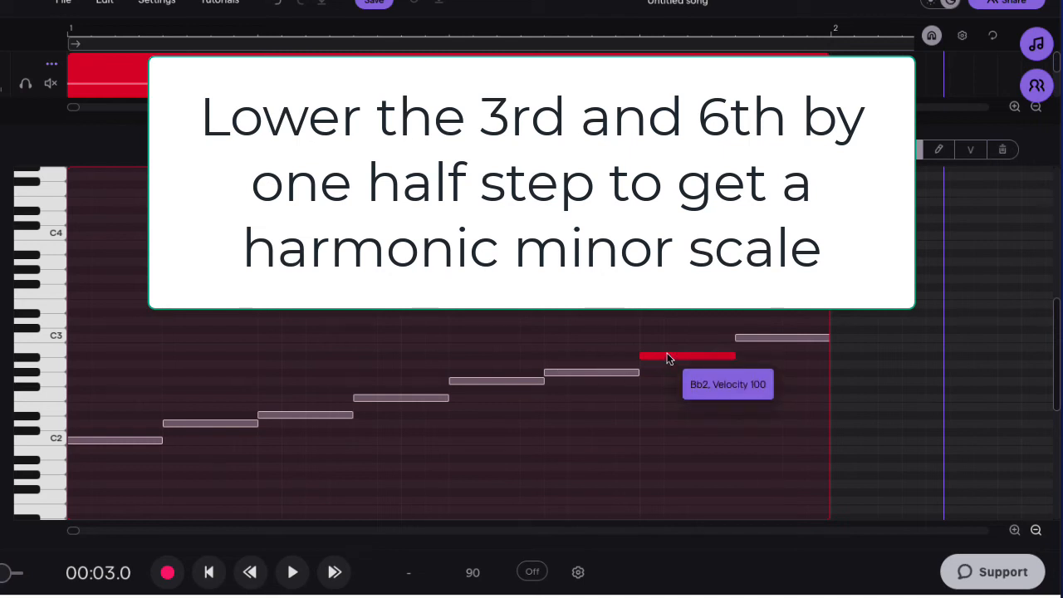
{"action": "key", "text": "Up"}
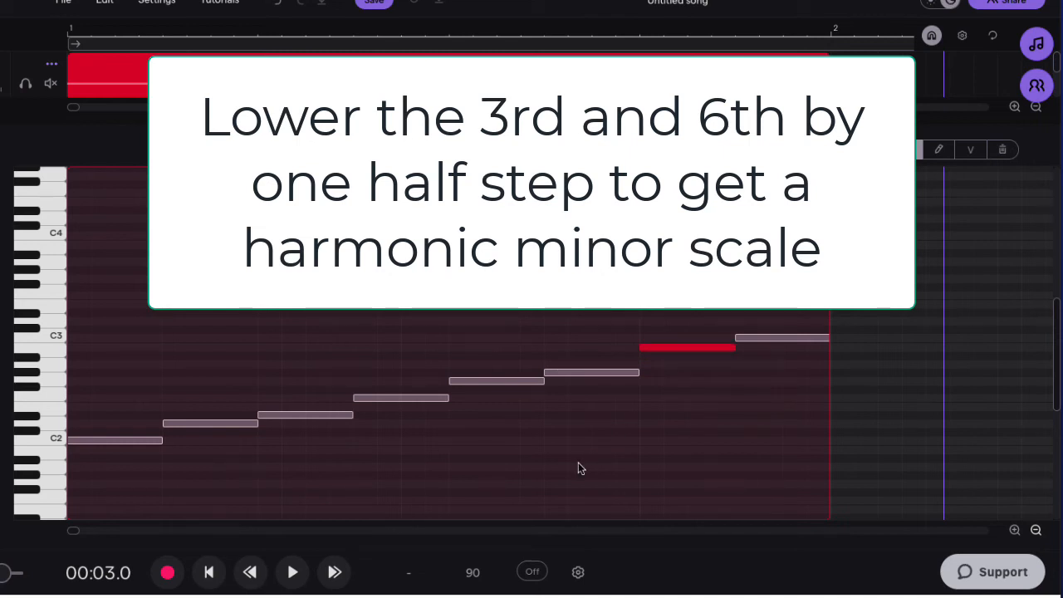
Play the C harmonic minor scale from the start of the song, stopping after its last note.
{"action": "left_click", "coordinate": [208, 576]}
{"action": "left_click", "coordinate": [291, 572]}
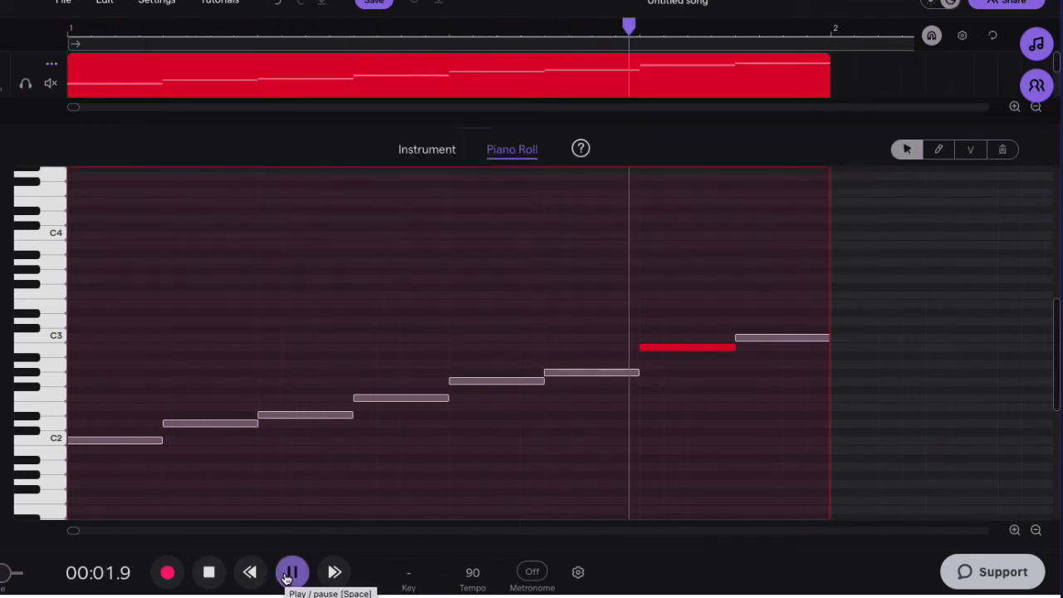
{"action": "left_click", "coordinate": [210, 574]}
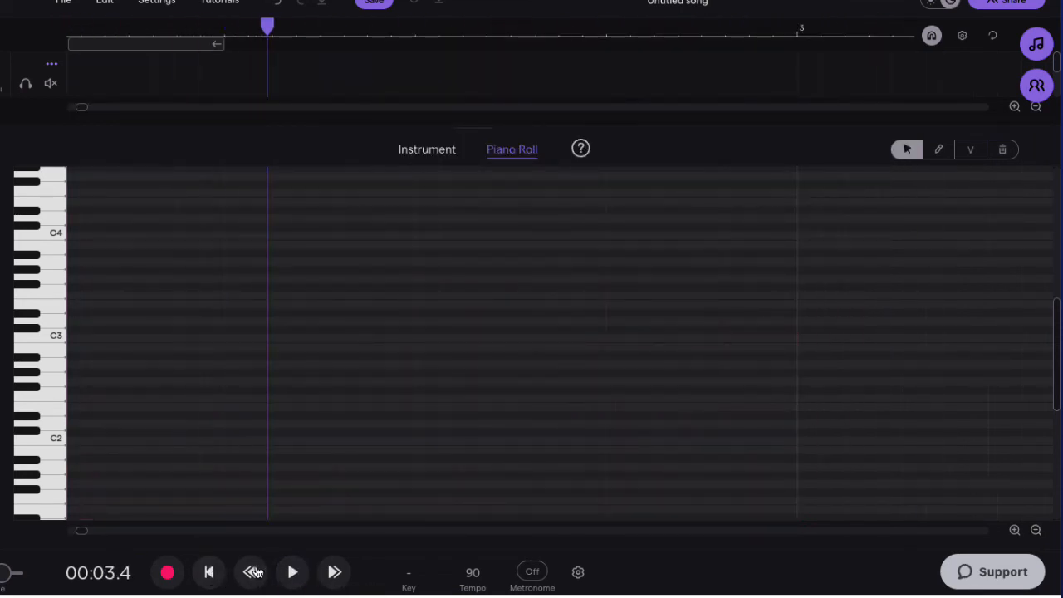
Raise the scale's sixth note, Ab2, by a semitone to A2 to form the C melodic minor scale.
{"action": "left_click_drag", "start_coordinate": [82, 533], "coordinate": [52, 536]}
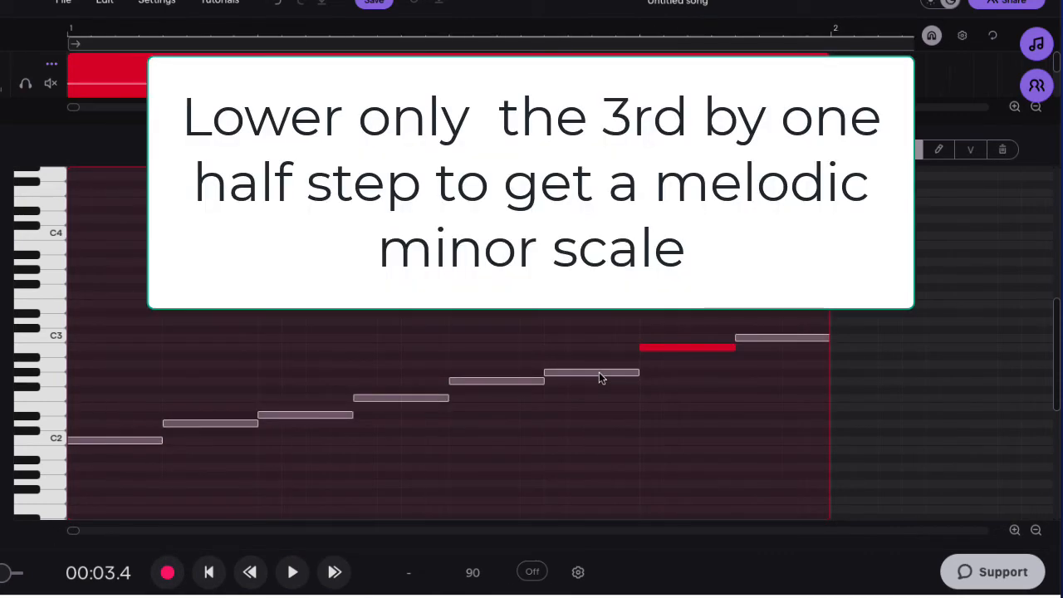
{"action": "left_click", "coordinate": [599, 373]}
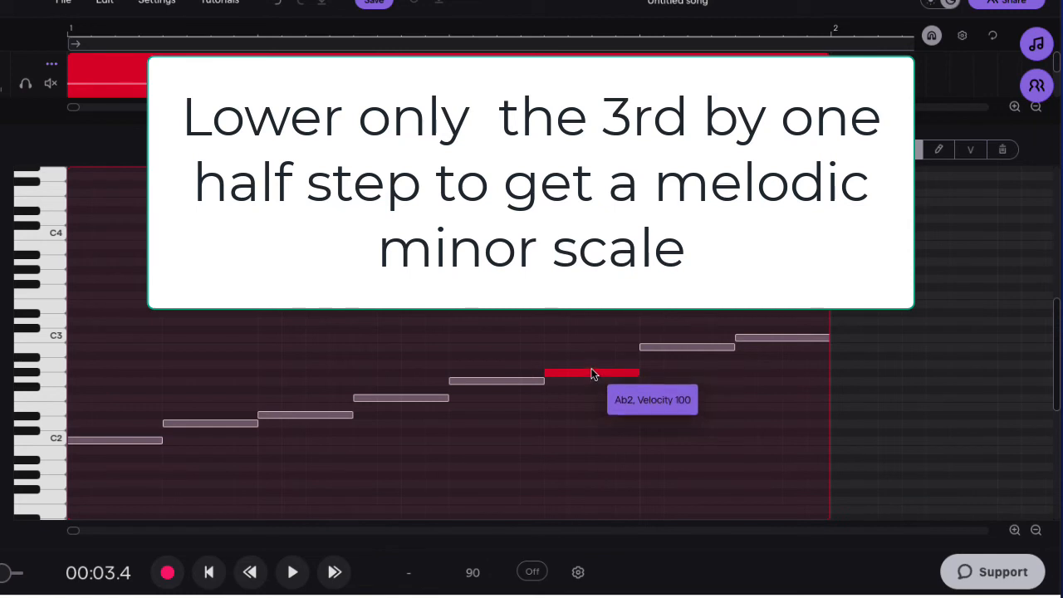
{"action": "key", "text": "Up"}
Play back the C melodic minor scale from the beginning and stop once it has finished.
{"action": "left_click", "coordinate": [209, 572]}
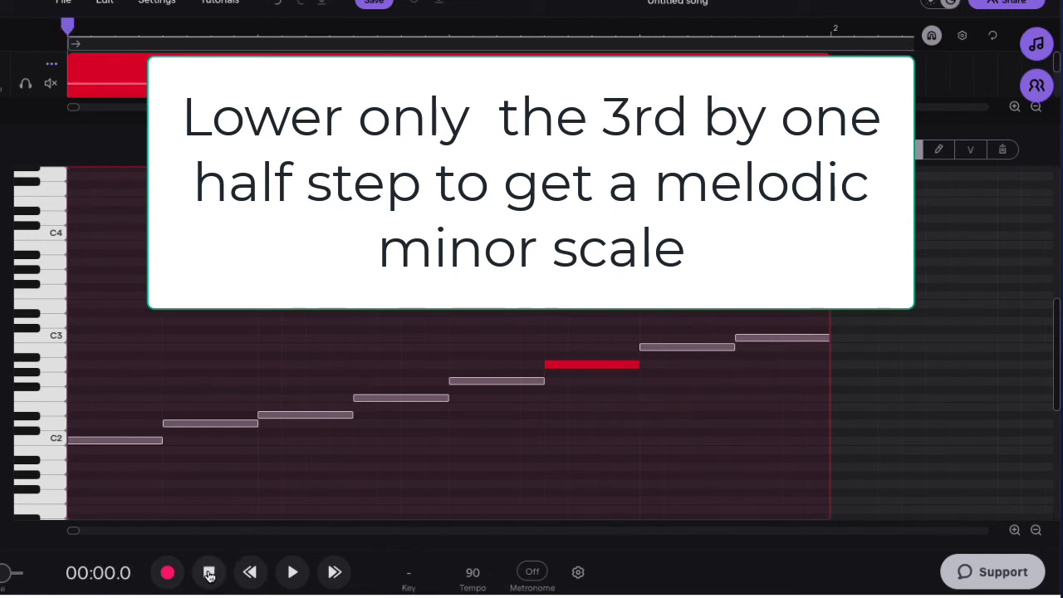
{"action": "left_click", "coordinate": [293, 575]}
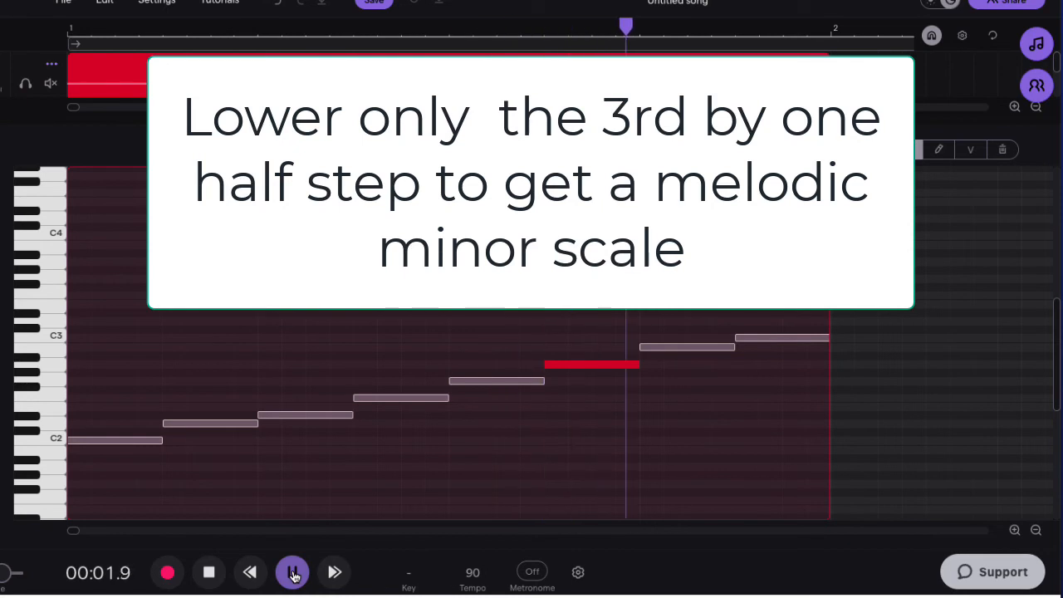
{"action": "left_click", "coordinate": [209, 575]}
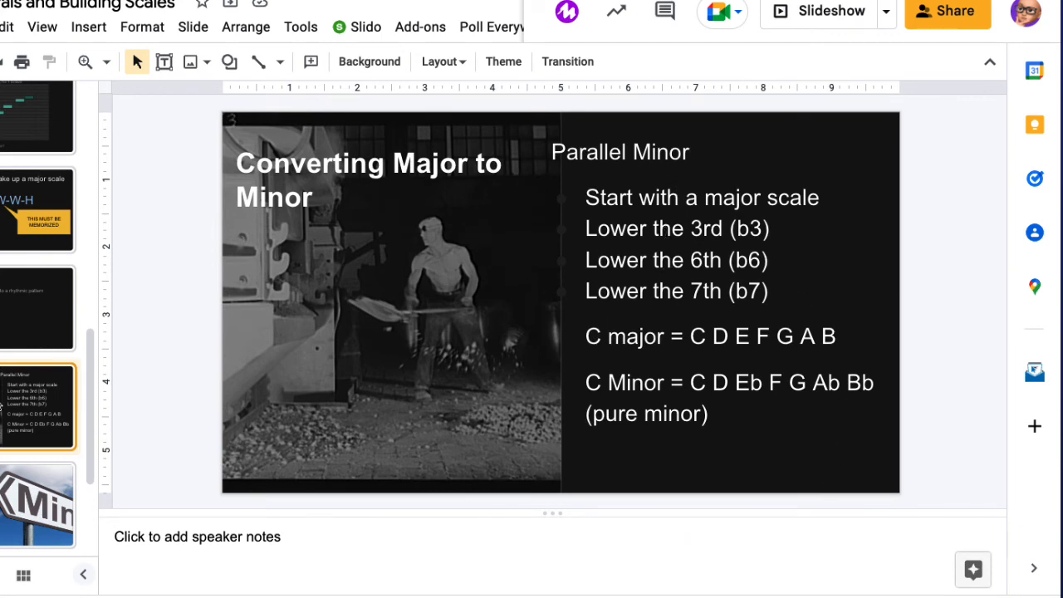
In the Google Slides presentation, advance to the slide after "Converting Major to Minor".
{"action": "key", "text": "Down"}
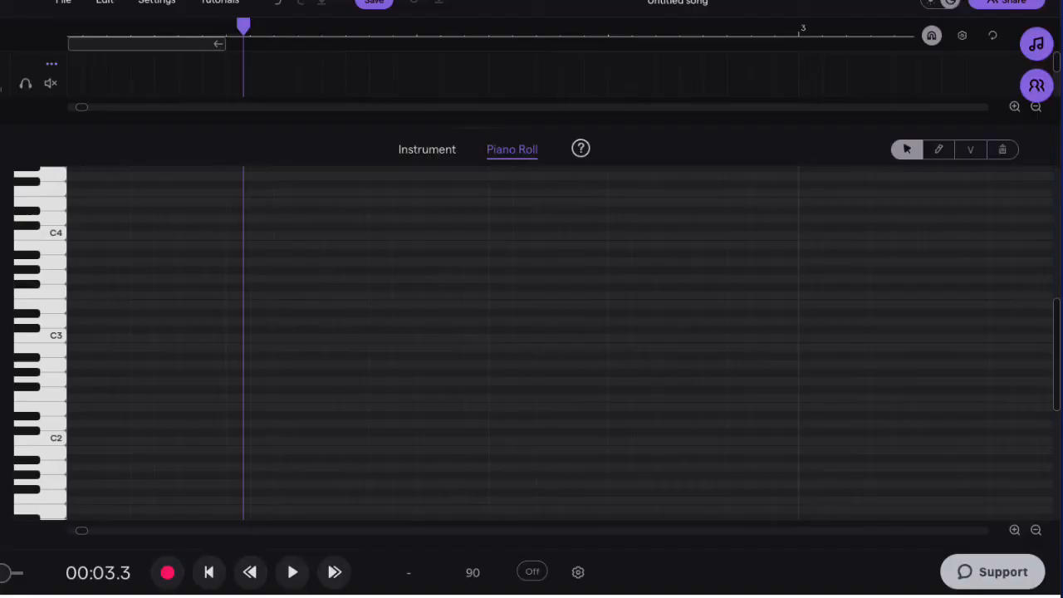
Select all eight notes of the C melodic minor scale in the piano roll and delete them.
{"action": "scroll", "coordinate": [132, 312], "scroll_direction": "up", "scroll_amount": 5}
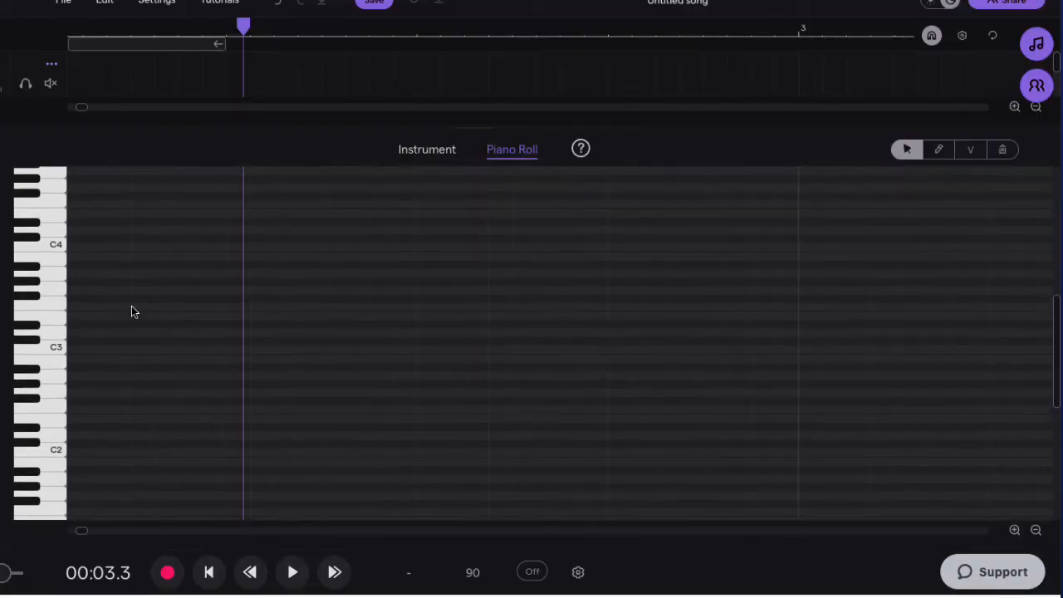
{"action": "scroll", "coordinate": [131, 311], "scroll_direction": "left", "scroll_amount": 1}
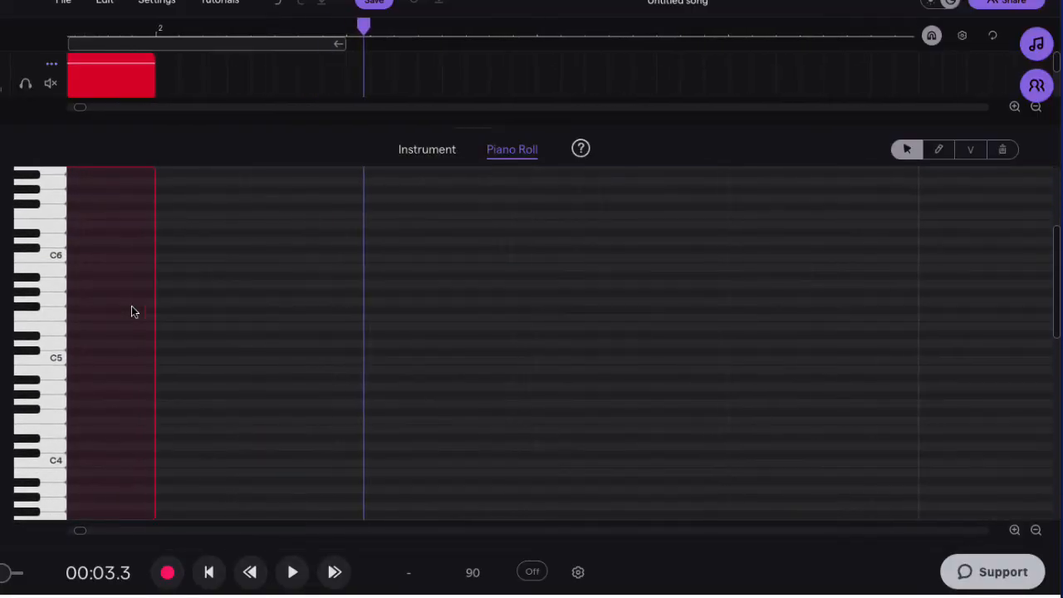
{"action": "scroll", "coordinate": [131, 311], "scroll_direction": "left", "scroll_amount": 1}
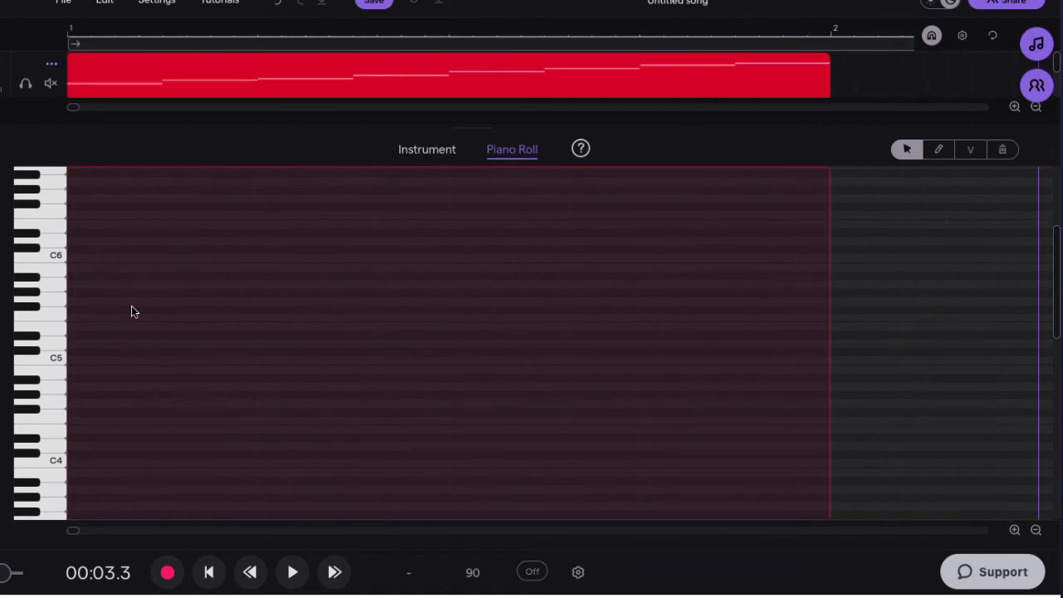
{"action": "scroll", "coordinate": [176, 238], "scroll_direction": "up", "scroll_amount": 1}
{"action": "scroll", "coordinate": [132, 330], "scroll_direction": "down", "scroll_amount": 5}
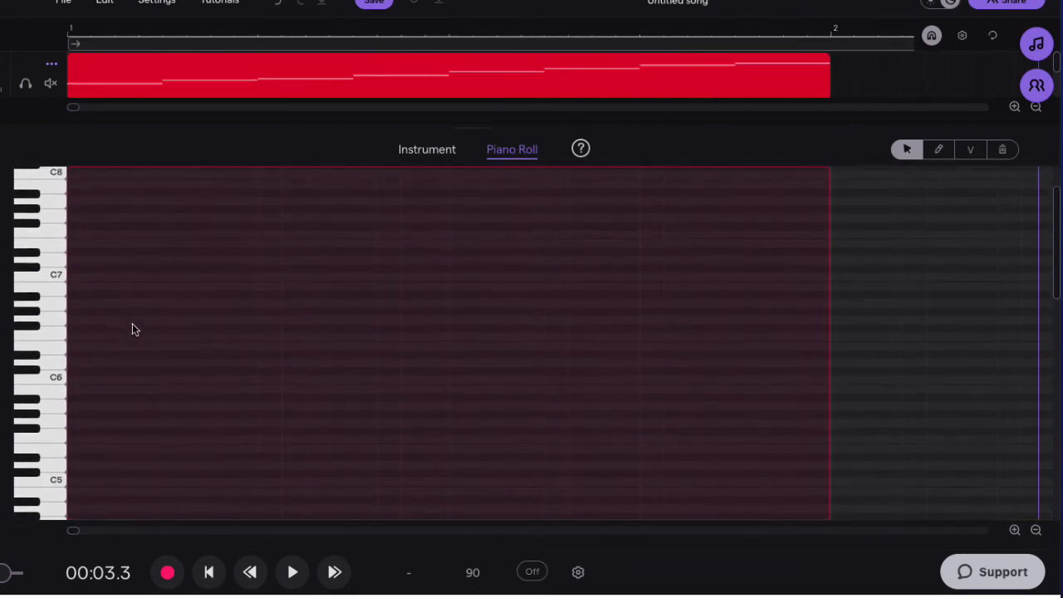
{"action": "scroll", "coordinate": [132, 330], "scroll_direction": "down", "scroll_amount": 3}
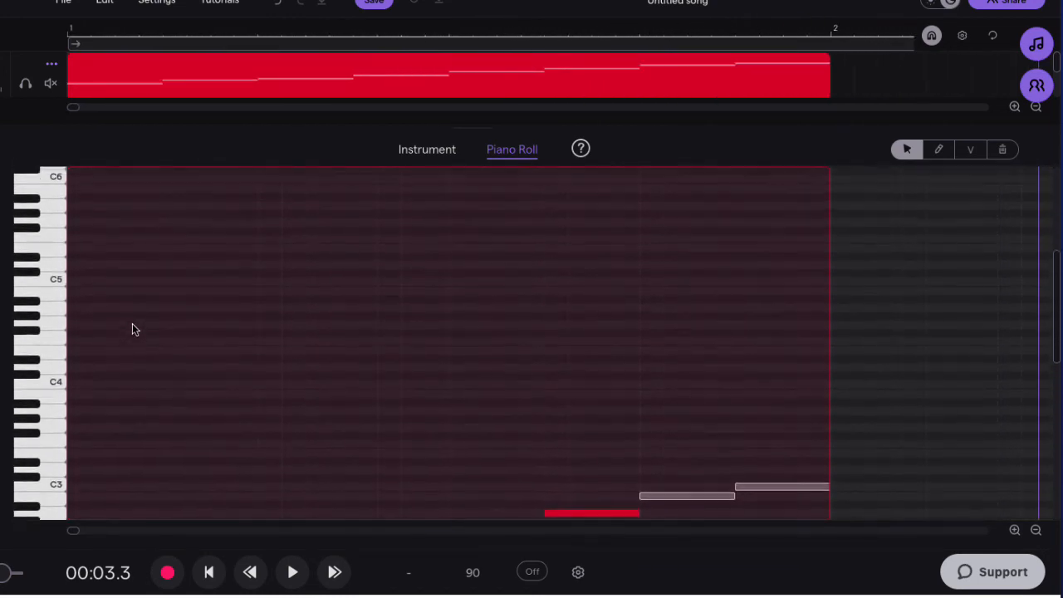
{"action": "scroll", "coordinate": [132, 329], "scroll_direction": "down", "scroll_amount": 1}
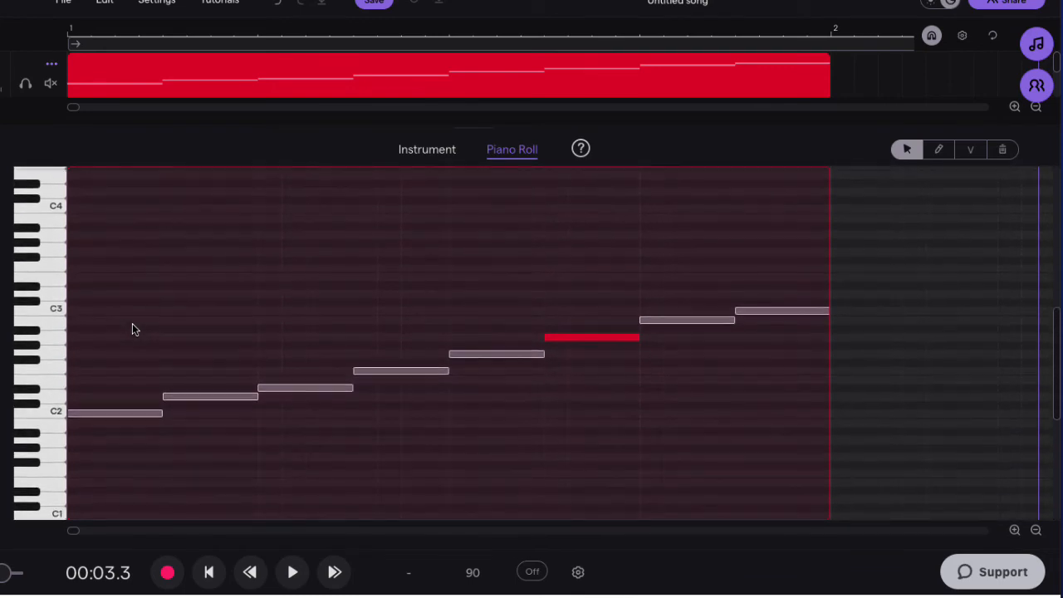
{"action": "left_click_drag", "start_coordinate": [92, 366], "coordinate": [526, 413]}
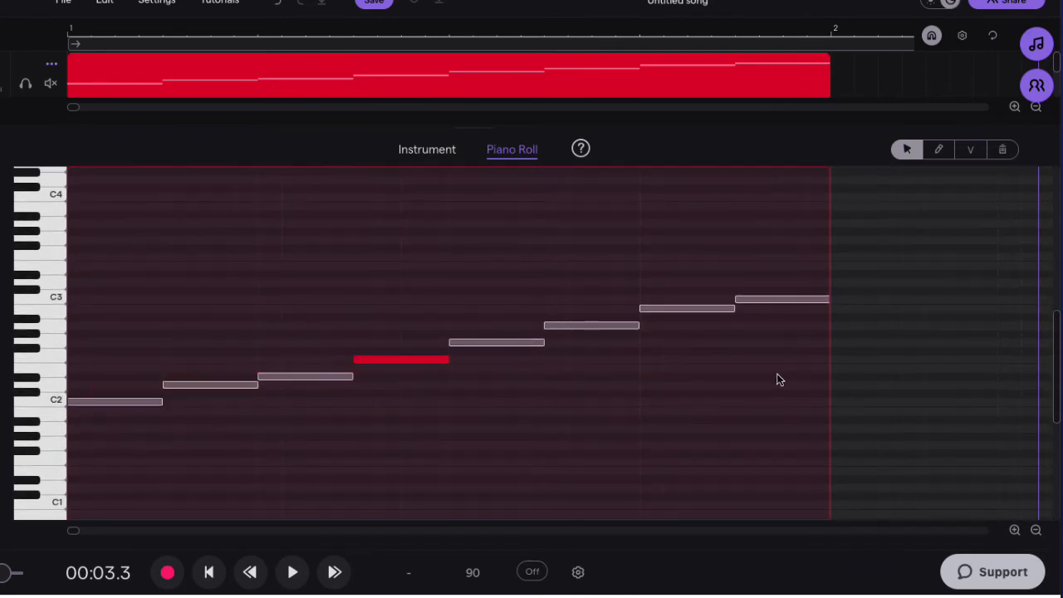
{"action": "left_click_drag", "start_coordinate": [804, 268], "coordinate": [732, 350]}
{"action": "left_click_drag", "start_coordinate": [677, 371], "coordinate": [113, 436]}
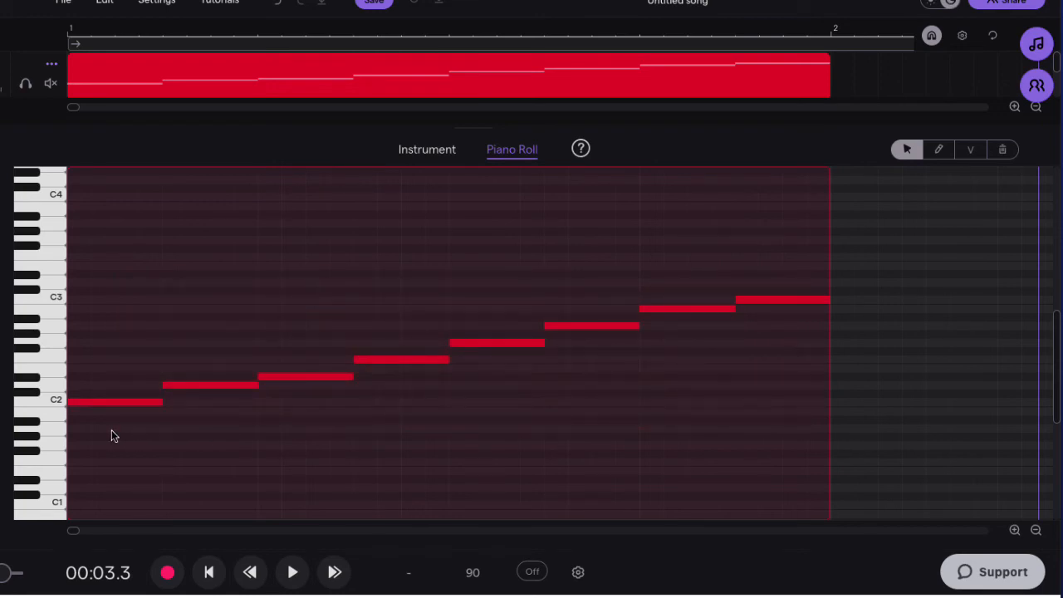
{"action": "key", "text": "Delete"}
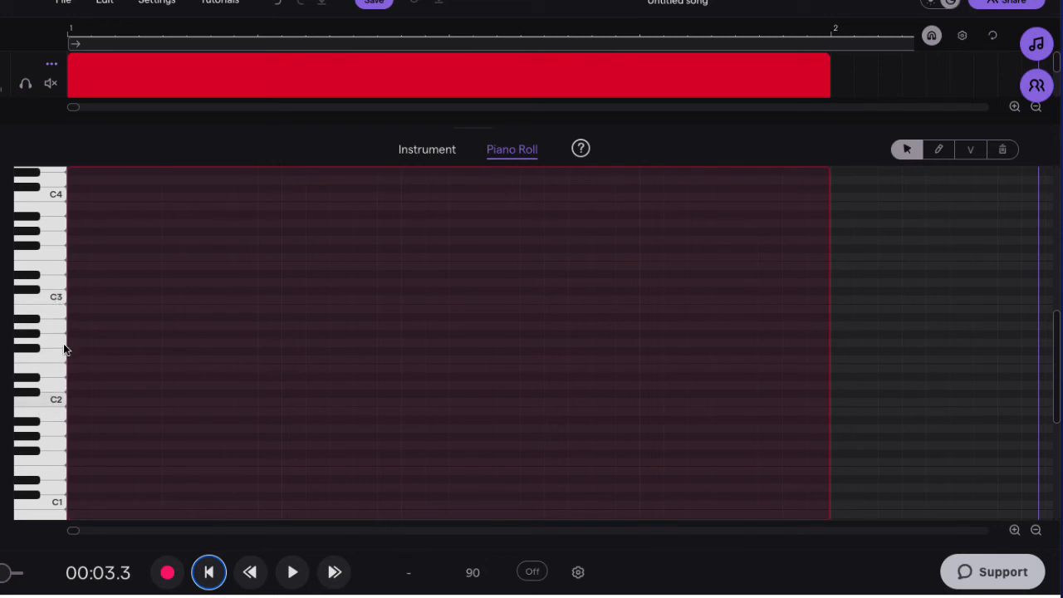
Draw an ascending A natural minor scale across the first bar: A1, B1, C2, D2, E2, F2, G2 and A2.
{"action": "left_click", "coordinate": [55, 399]}
{"action": "left_click", "coordinate": [939, 149]}
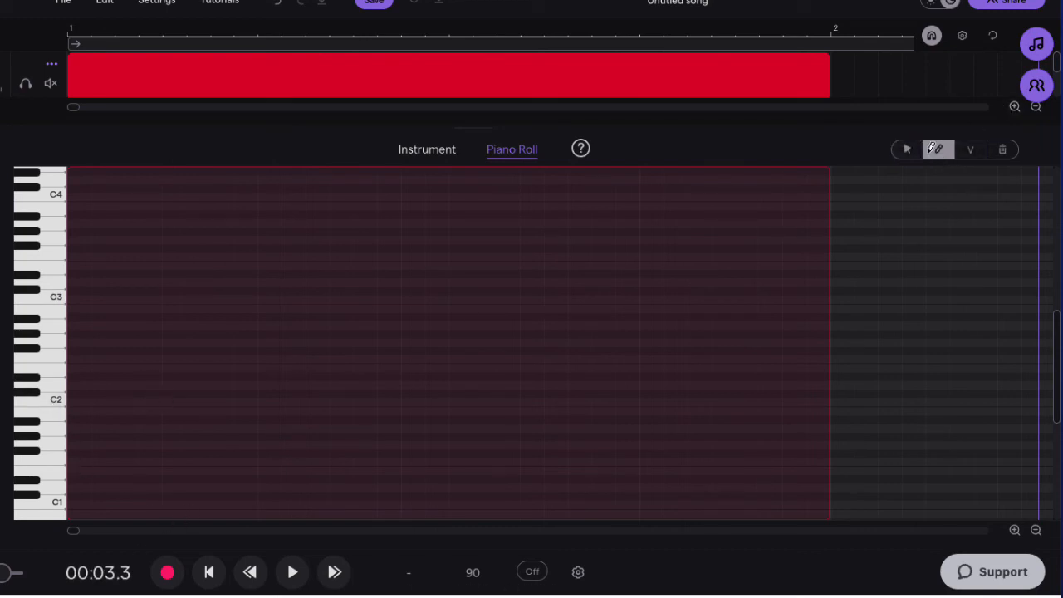
{"action": "scroll", "coordinate": [72, 458], "scroll_direction": "up", "scroll_amount": 1}
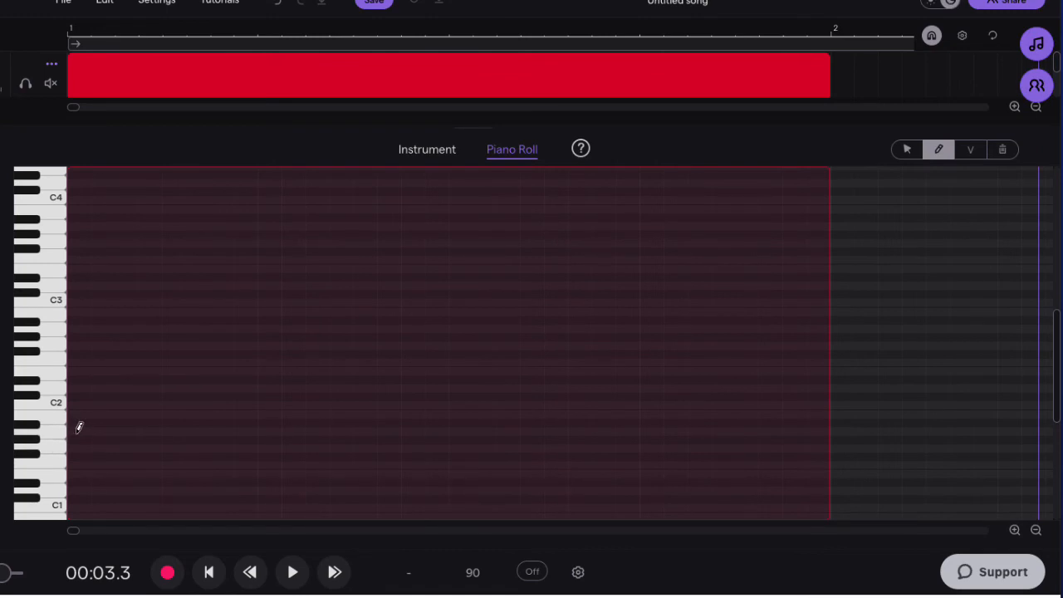
{"action": "left_click", "coordinate": [76, 430]}
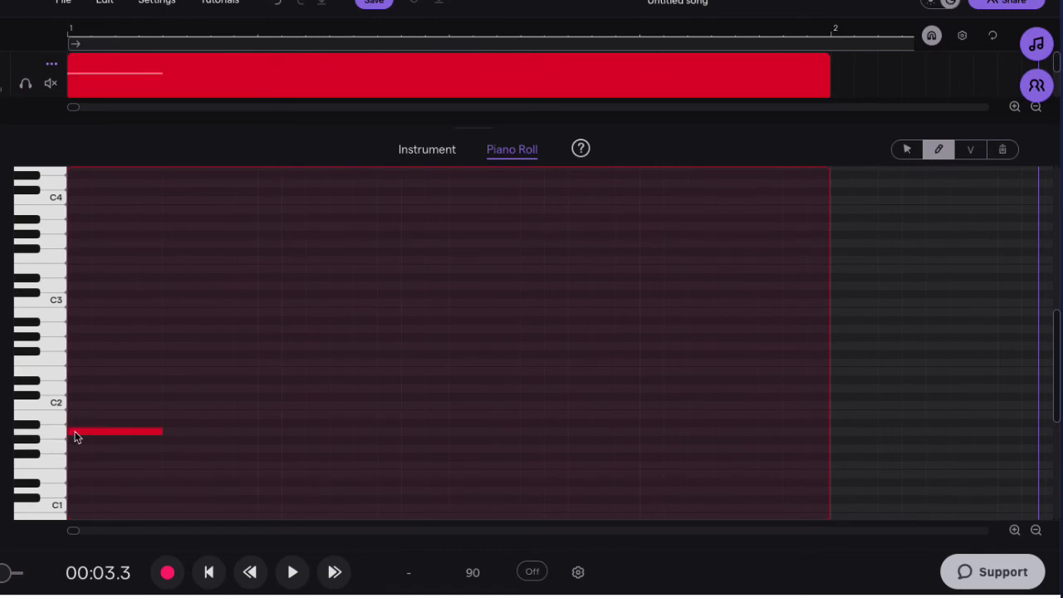
{"action": "left_click", "coordinate": [168, 415]}
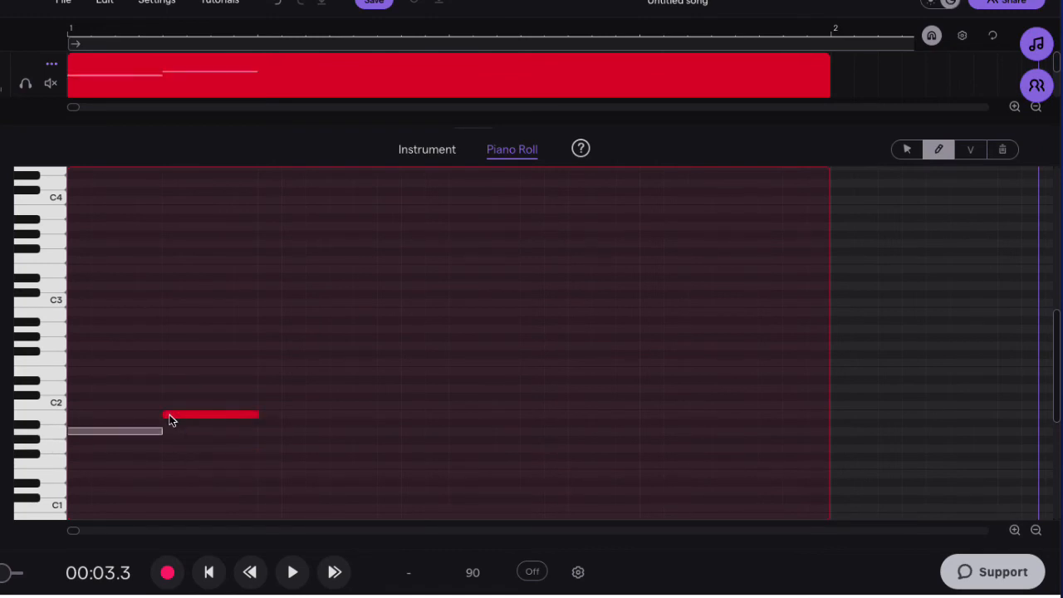
{"action": "left_click", "coordinate": [266, 404]}
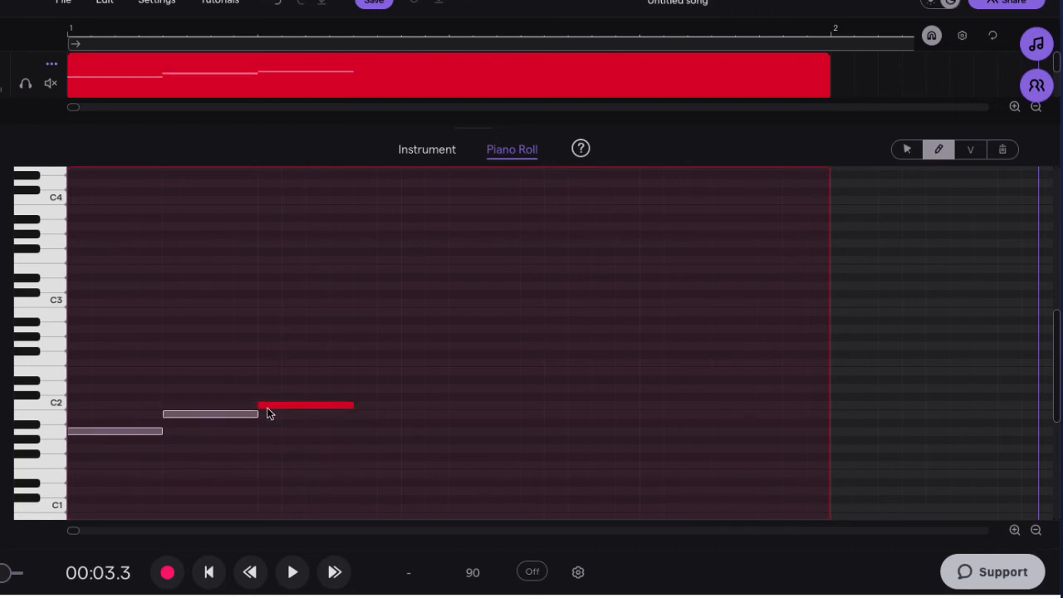
{"action": "left_click", "coordinate": [362, 388]}
{"action": "left_click", "coordinate": [454, 371]}
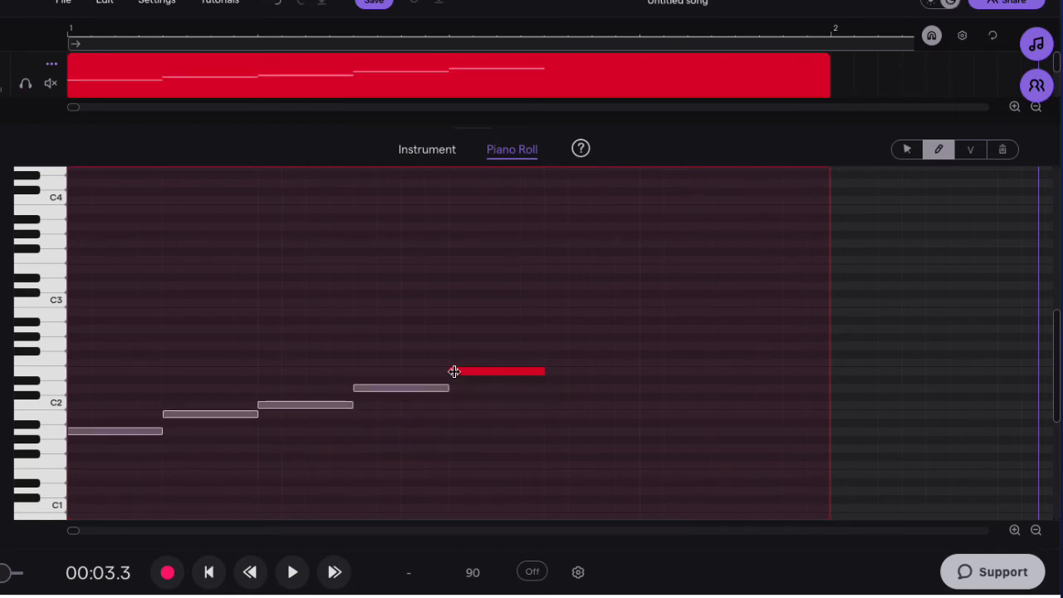
{"action": "left_click", "coordinate": [553, 363]}
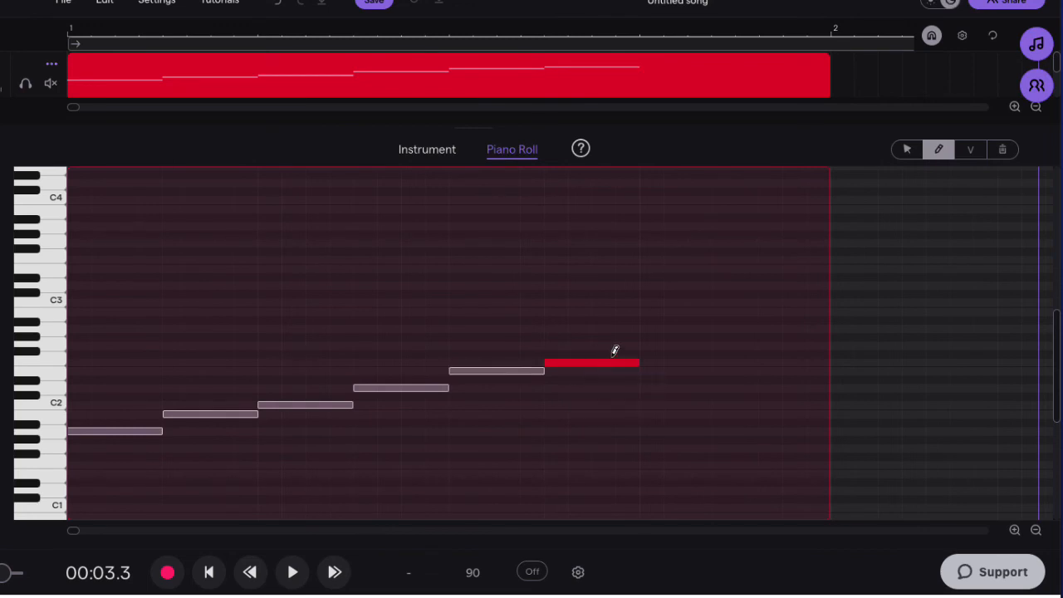
{"action": "left_click", "coordinate": [647, 344]}
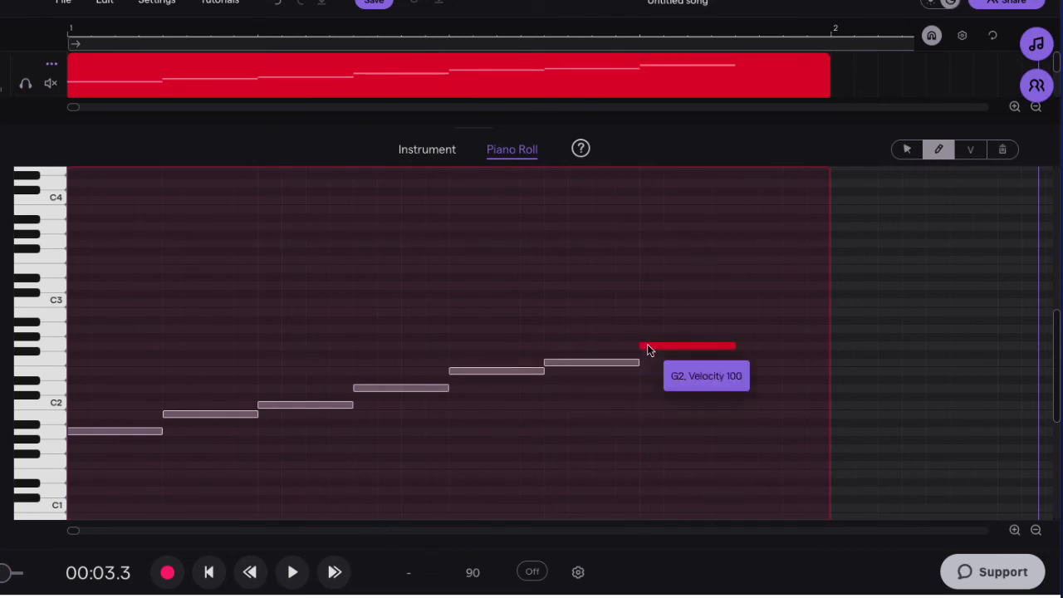
{"action": "left_click", "coordinate": [743, 329]}
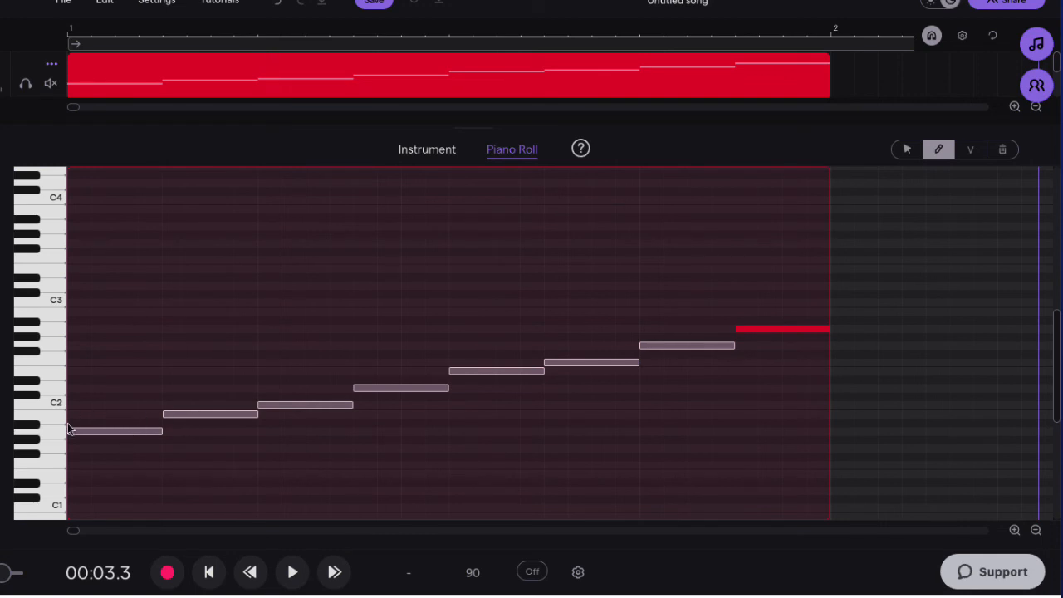
Audition the new scale's second and third notes, B1 and C2, to examine the interval between them.
{"action": "left_click", "coordinate": [211, 414]}
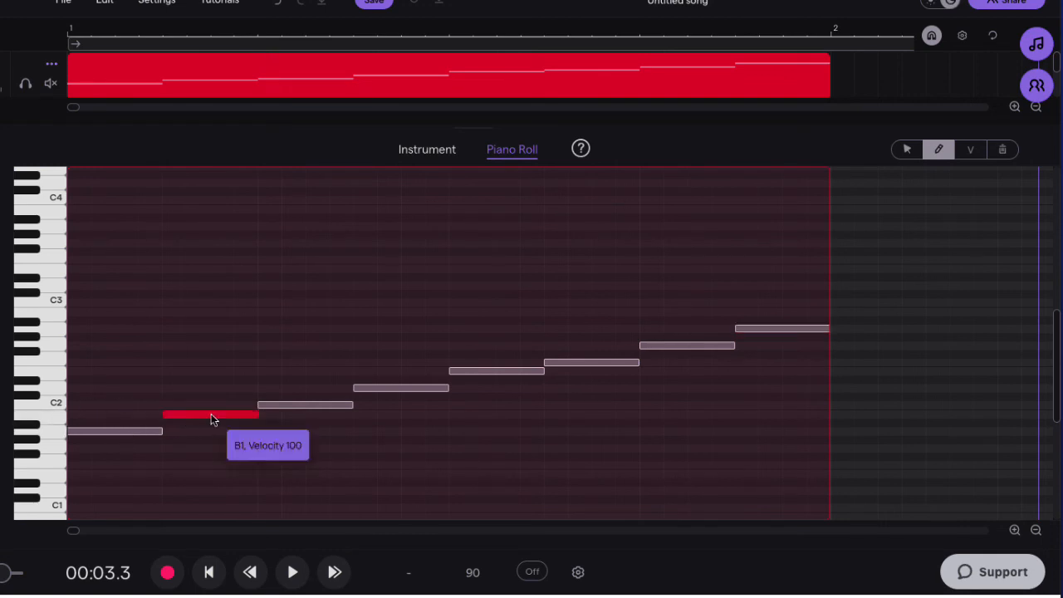
{"action": "left_click", "coordinate": [295, 406]}
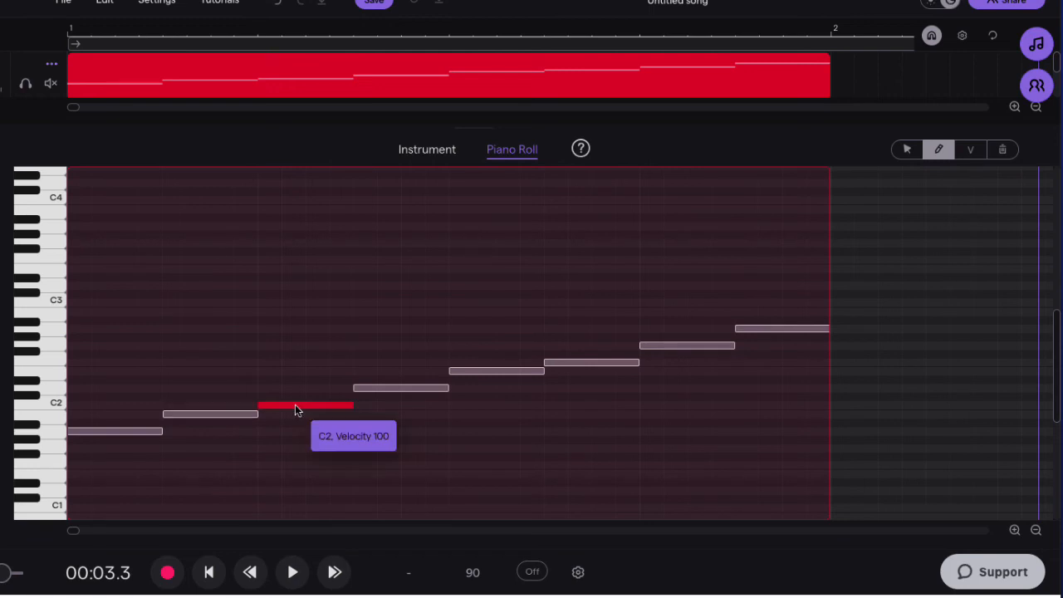
Audition the remaining notes of the A natural minor scale in ascending order: D2, E2, F2, G2 and A2.
{"action": "left_click", "coordinate": [416, 387]}
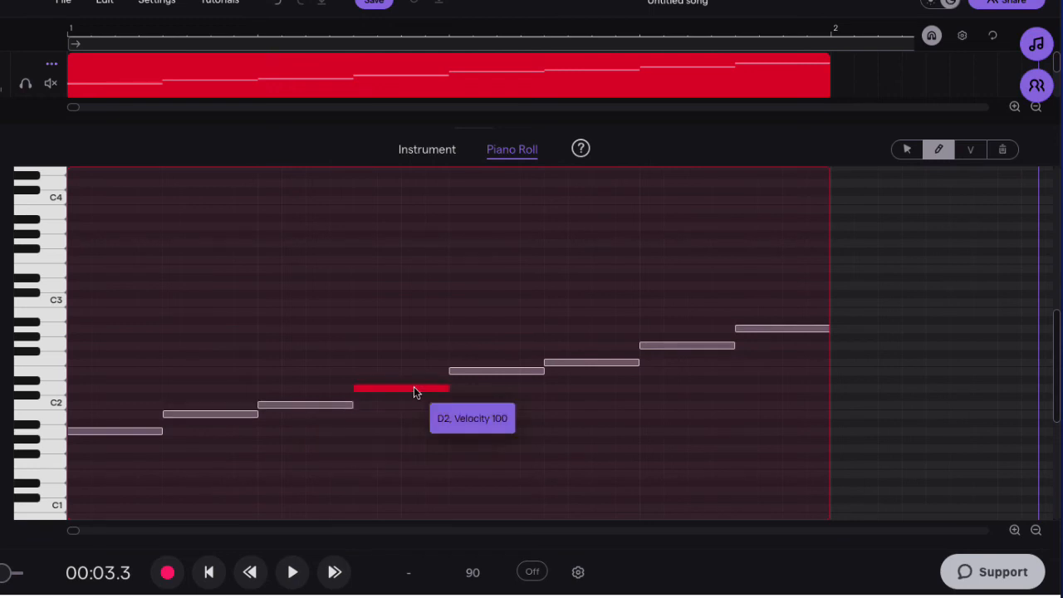
{"action": "left_click", "coordinate": [476, 373]}
{"action": "left_click", "coordinate": [585, 360]}
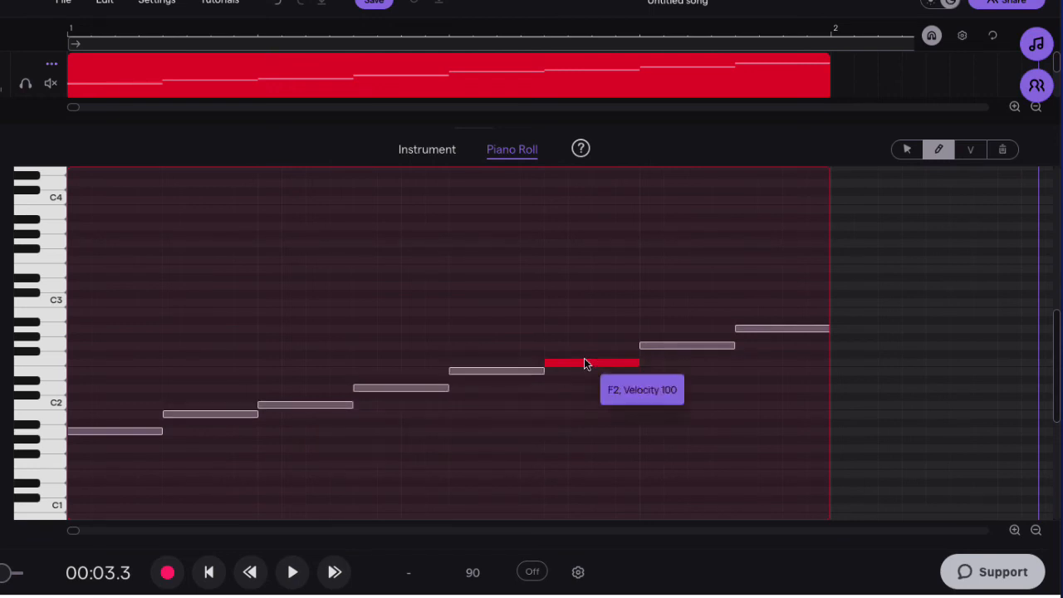
{"action": "left_click", "coordinate": [658, 345]}
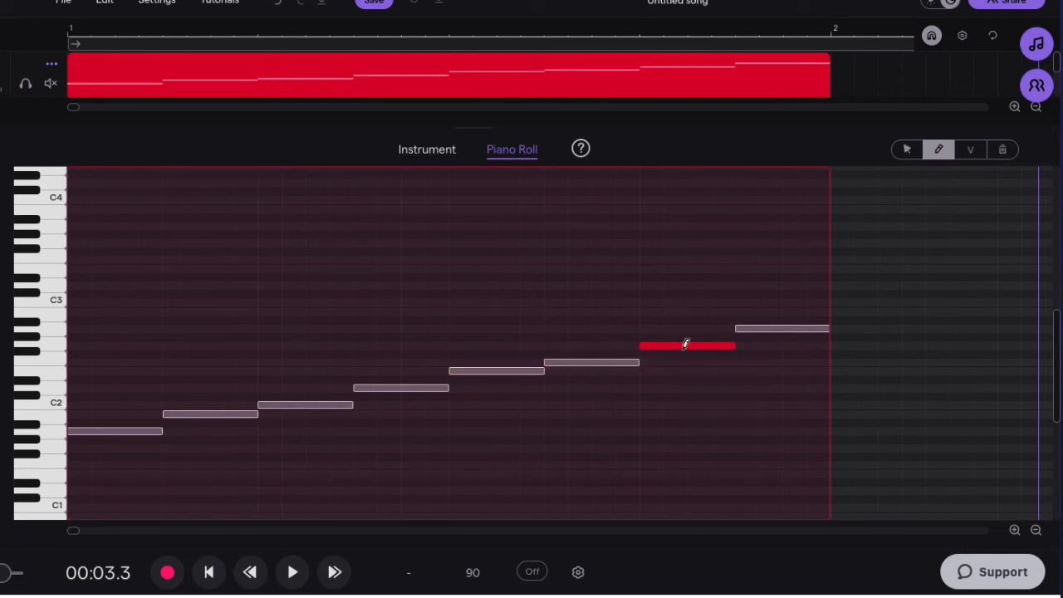
{"action": "left_click", "coordinate": [746, 330]}
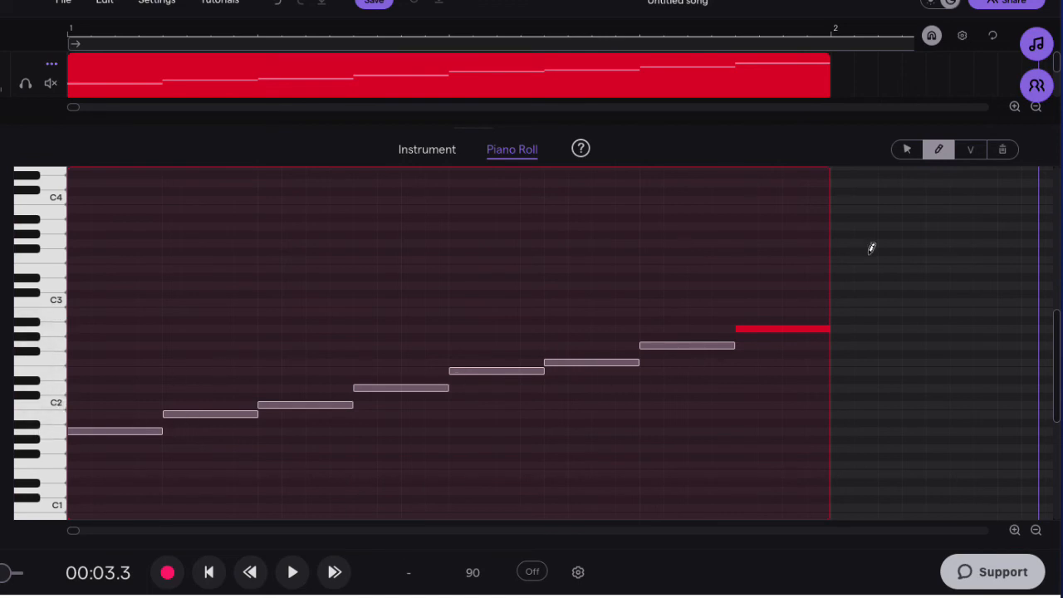
Select all eight notes of the A natural minor scale in the piano roll and delete them.
{"action": "left_click", "coordinate": [907, 150]}
{"action": "left_click", "coordinate": [788, 264]}
{"action": "left_click_drag", "start_coordinate": [788, 264], "coordinate": [199, 422]}
{"action": "left_click_drag", "start_coordinate": [771, 268], "coordinate": [118, 453]}
{"action": "key", "text": "Delete"}
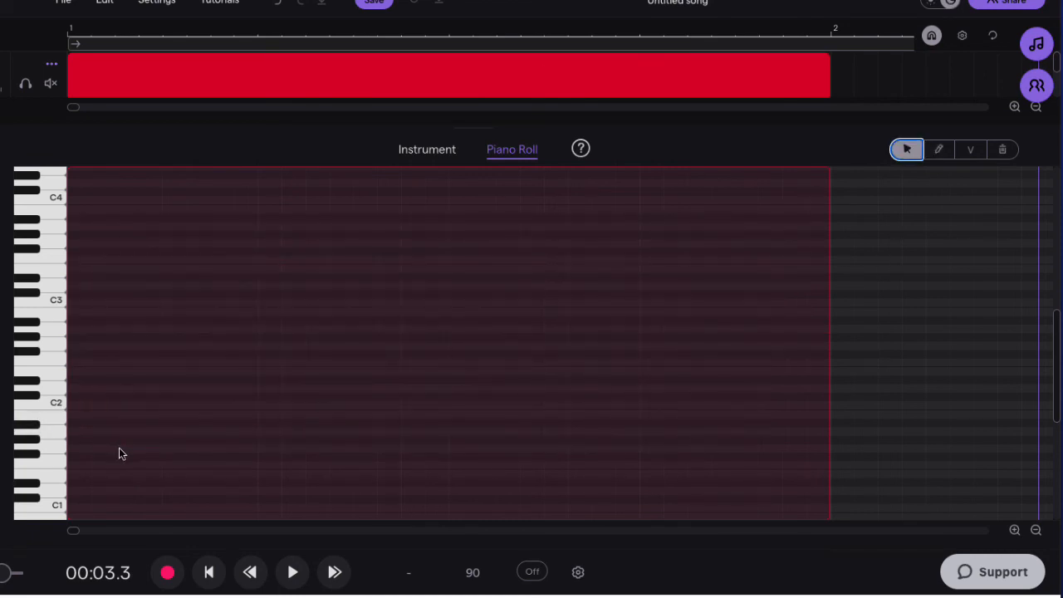
Draw an ascending D natural minor scale across the first bar: D2, E2, F2, G2, A2, Bb2, C3 and D3.
{"action": "left_click", "coordinate": [939, 152]}
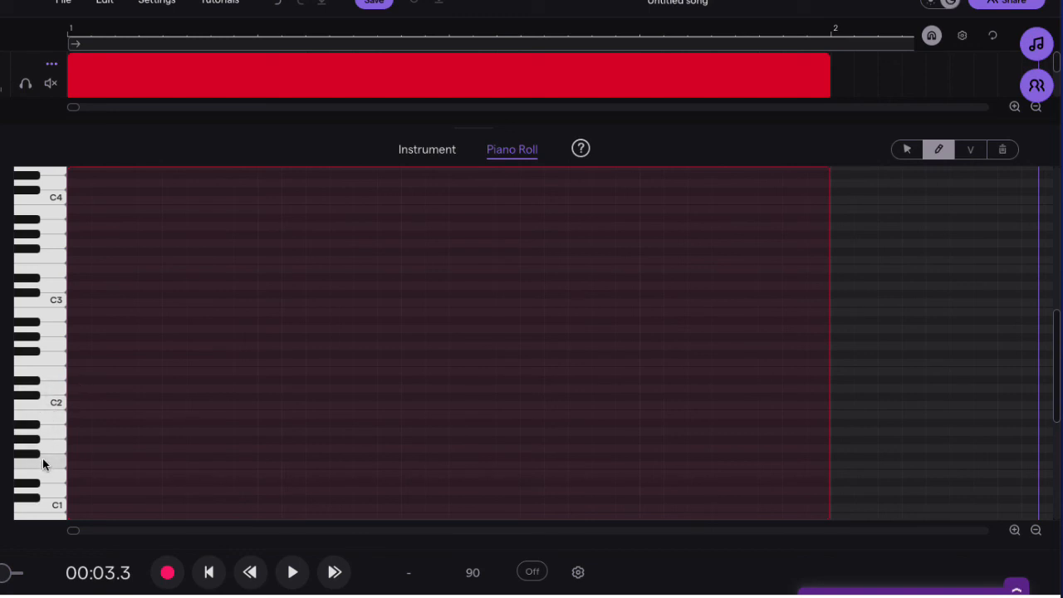
{"action": "left_click", "coordinate": [75, 383]}
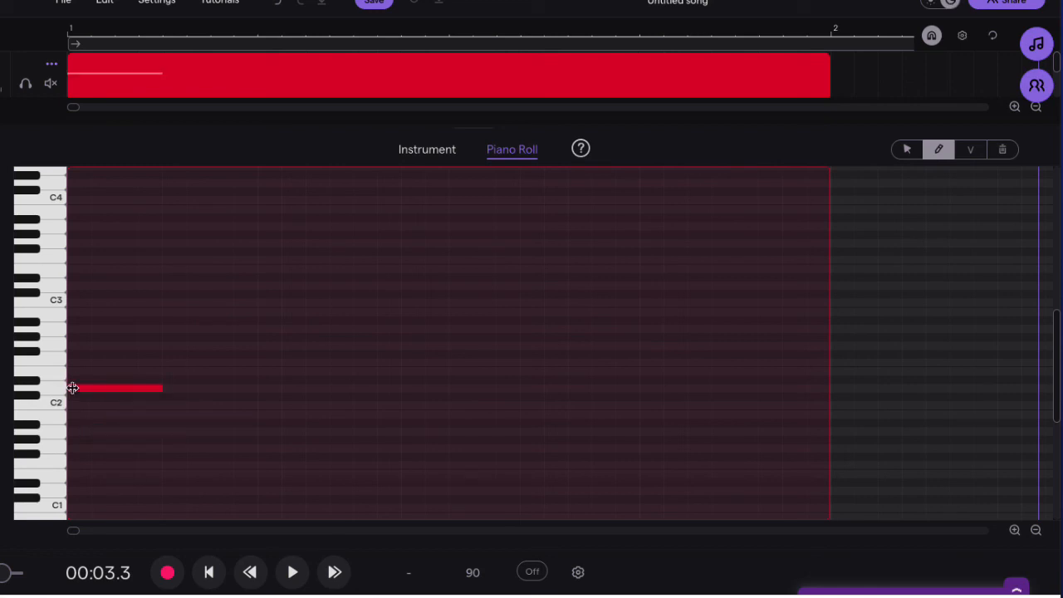
{"action": "left_click", "coordinate": [170, 371]}
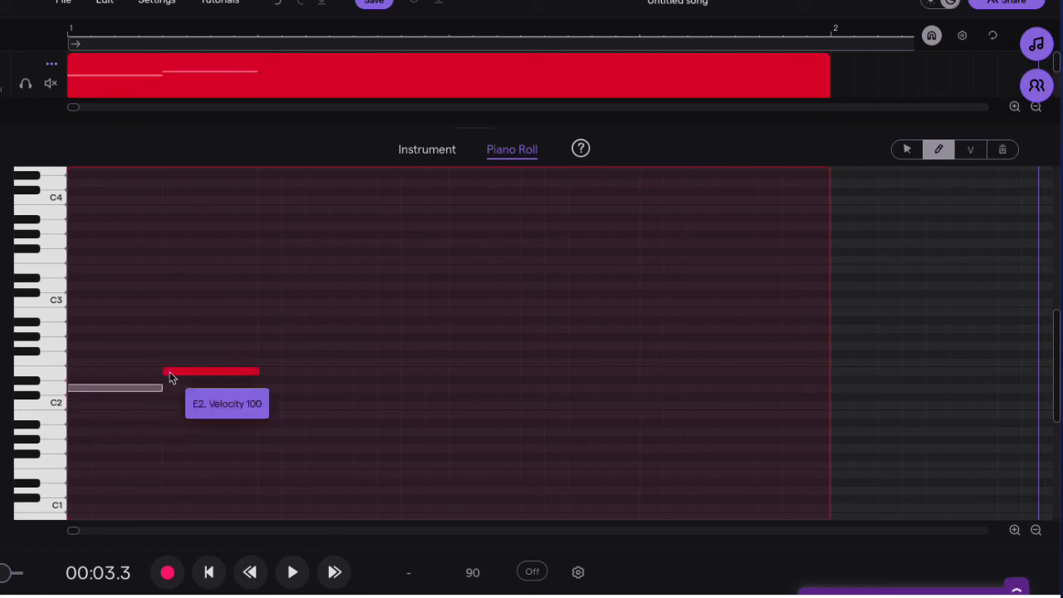
{"action": "left_click", "coordinate": [266, 362]}
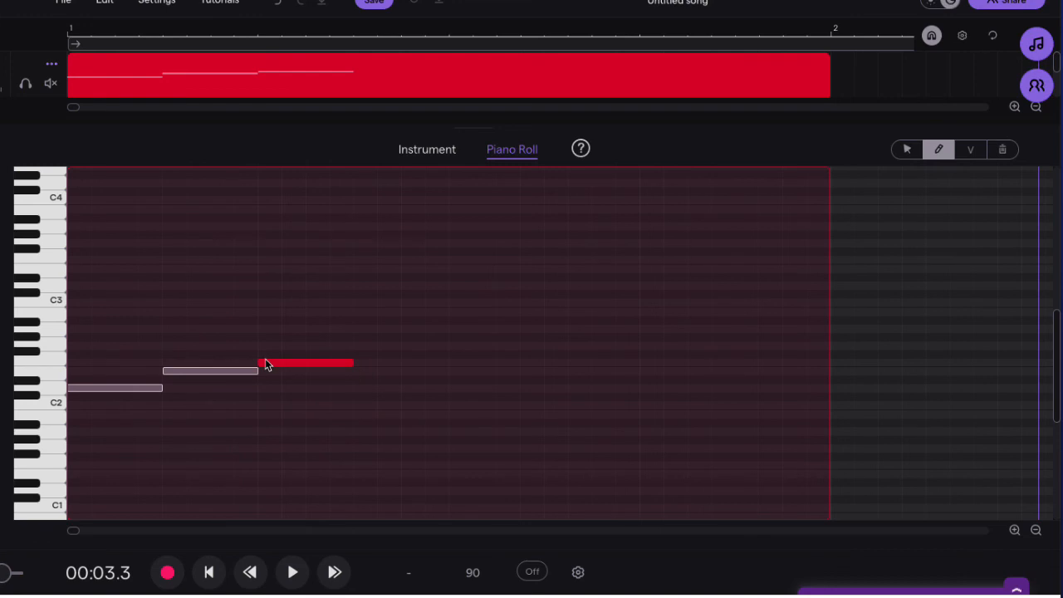
{"action": "left_click", "coordinate": [360, 346]}
{"action": "left_click", "coordinate": [458, 330]}
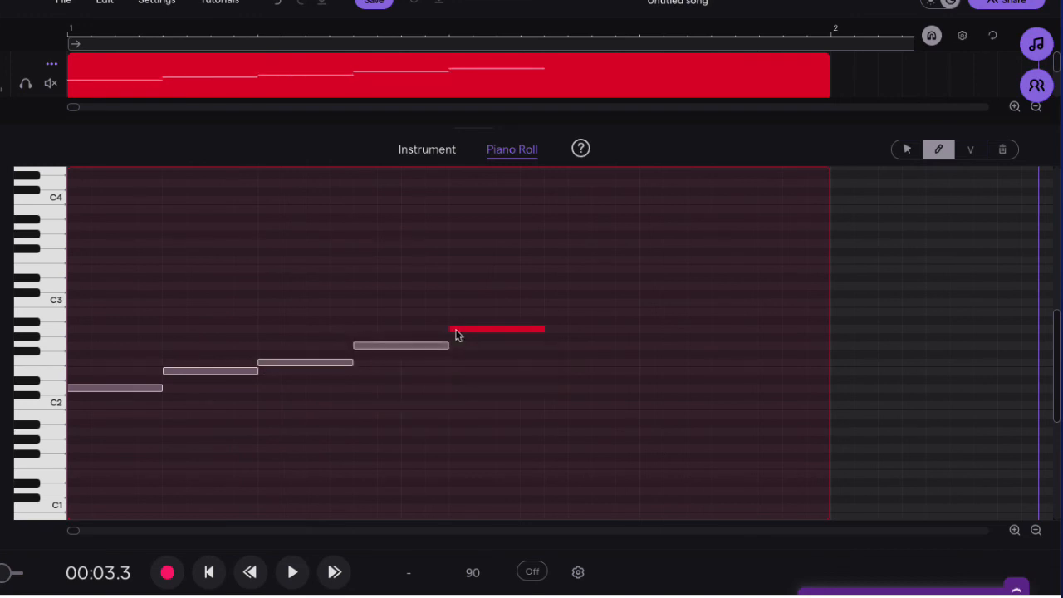
{"action": "left_click", "coordinate": [551, 319]}
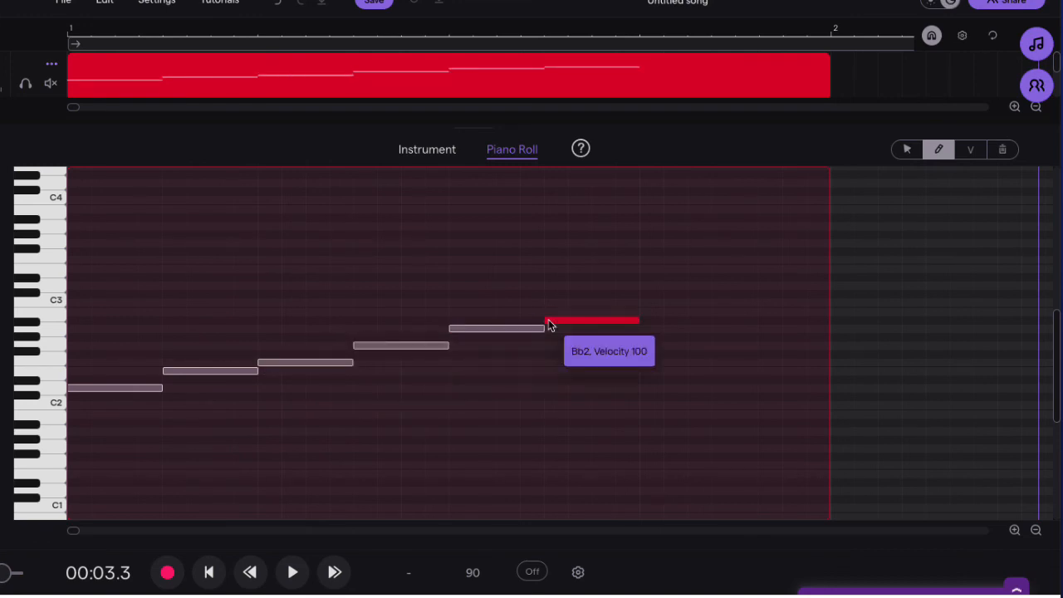
{"action": "left_click", "coordinate": [646, 304]}
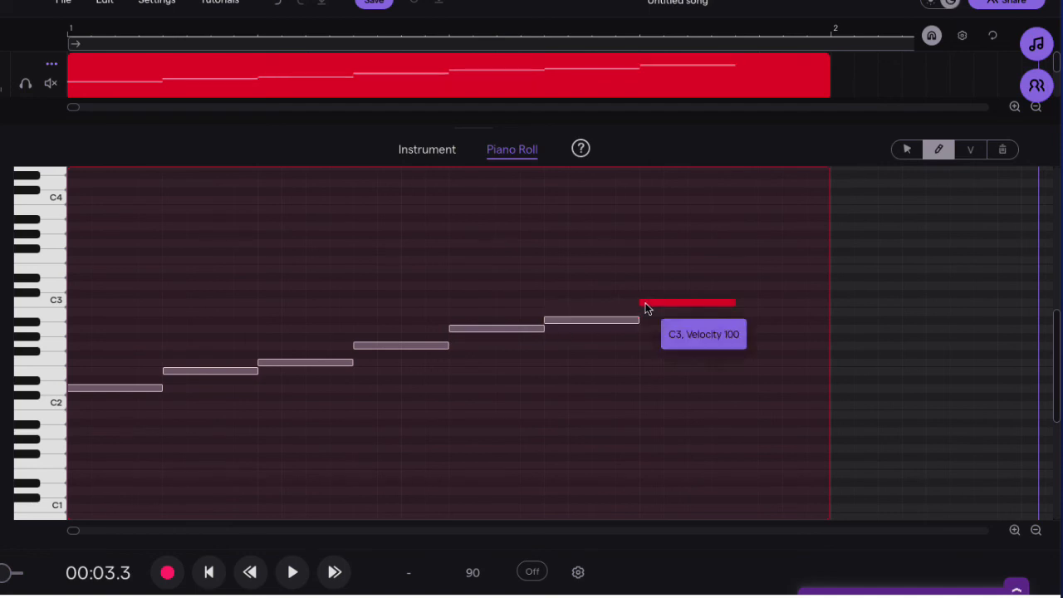
{"action": "left_click", "coordinate": [740, 285]}
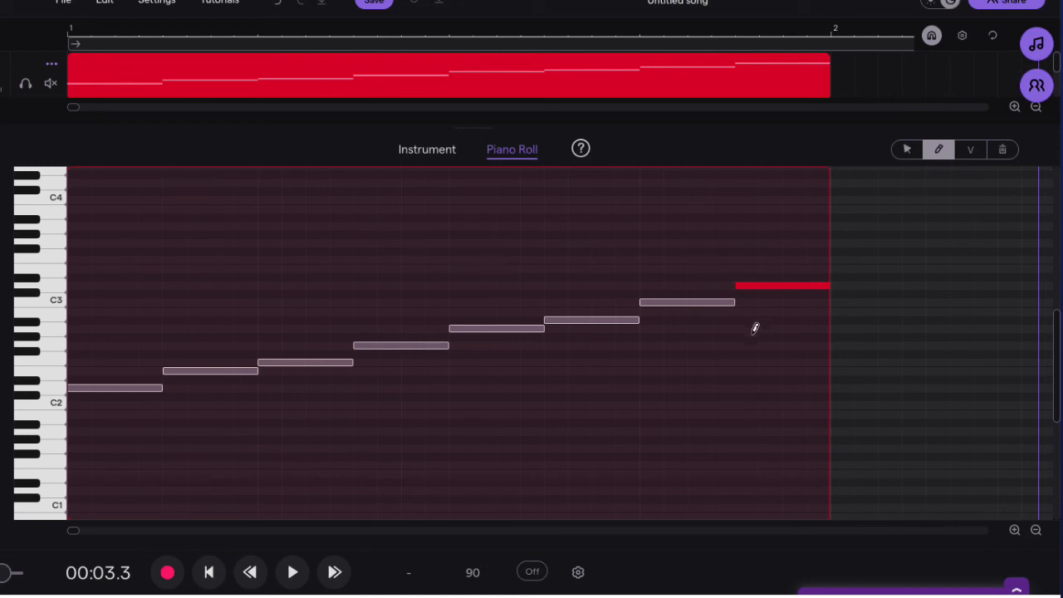